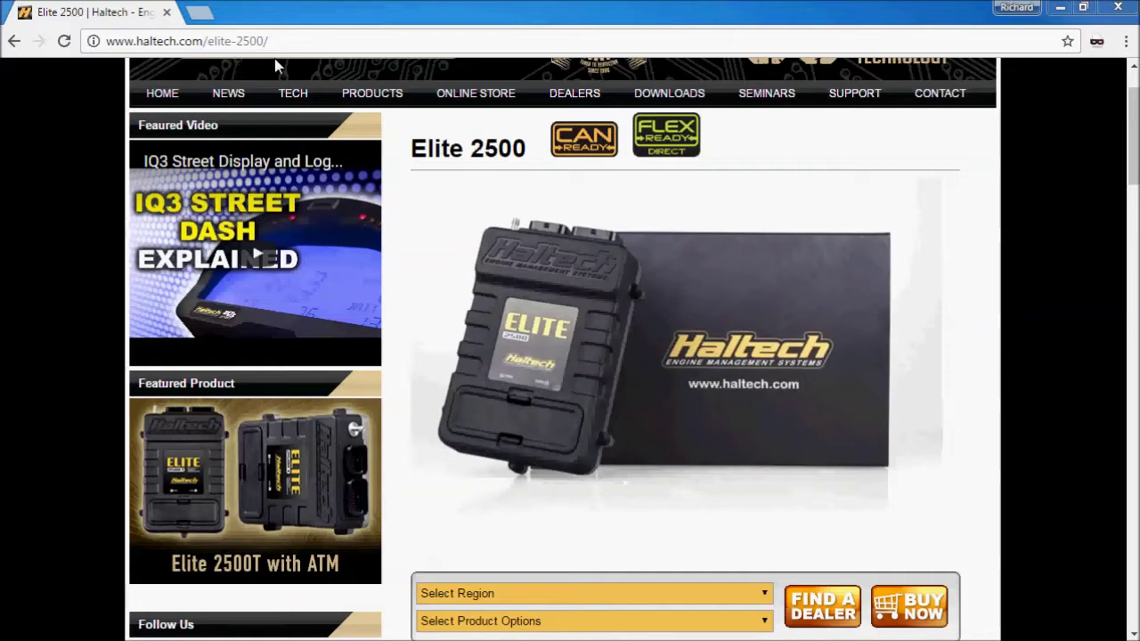
# - Browse the Platinum Sport, Sprint, Pro Plug-in and Elite Series ranges, then open Elite Series Plug'n'Play Harness Kits
pyautogui.moveTo(372, 98)
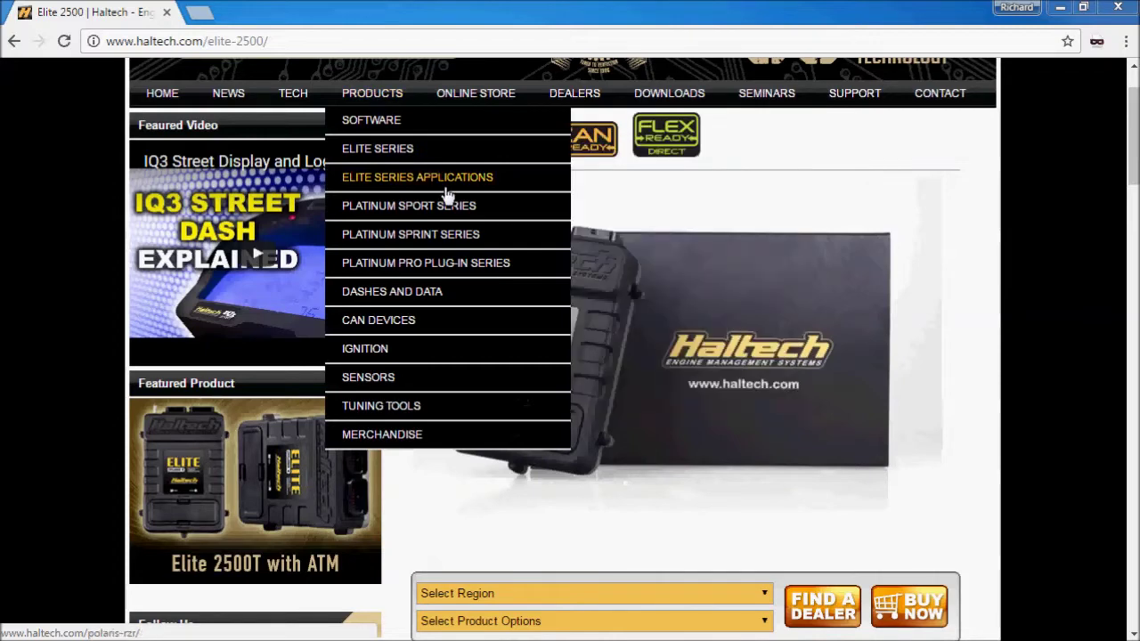
pyautogui.moveTo(452, 216)
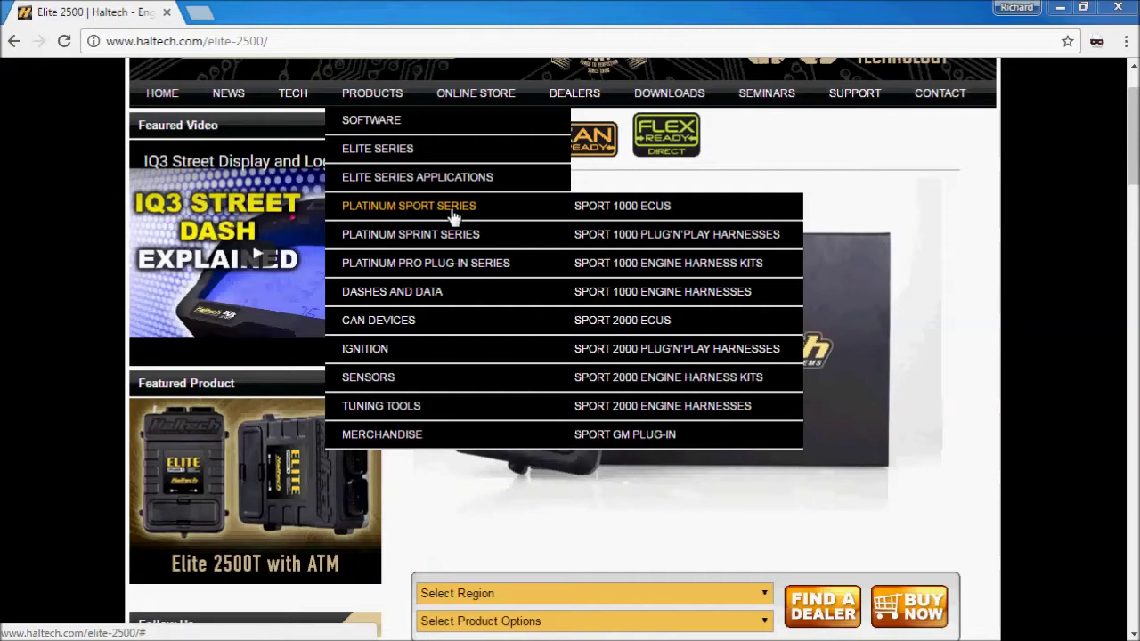
pyautogui.moveTo(450, 242)
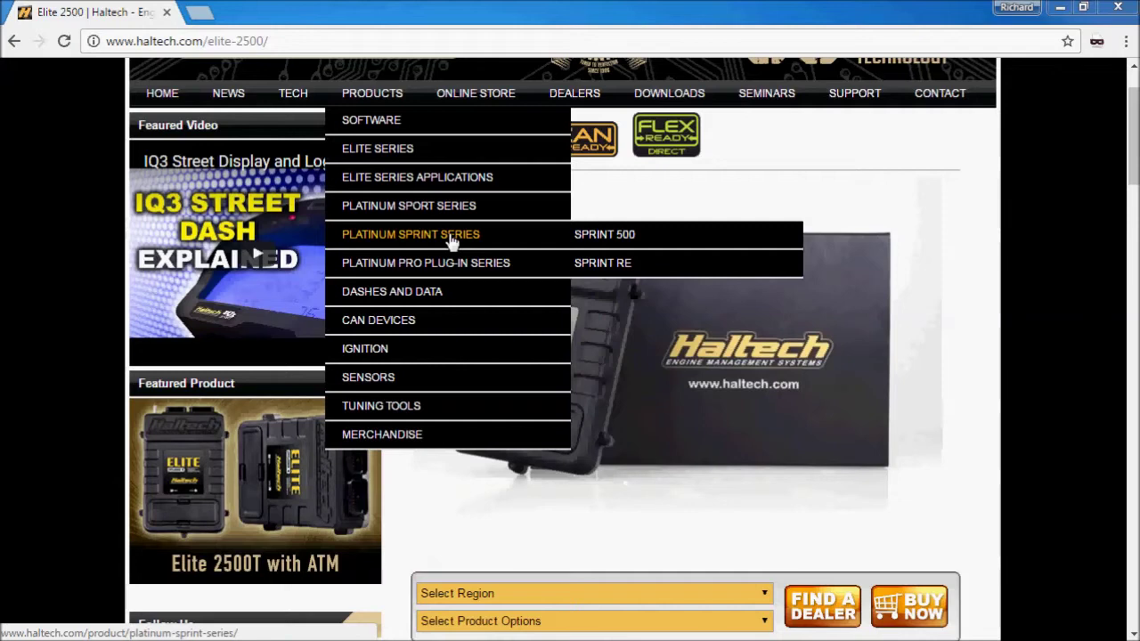
pyautogui.moveTo(456, 265)
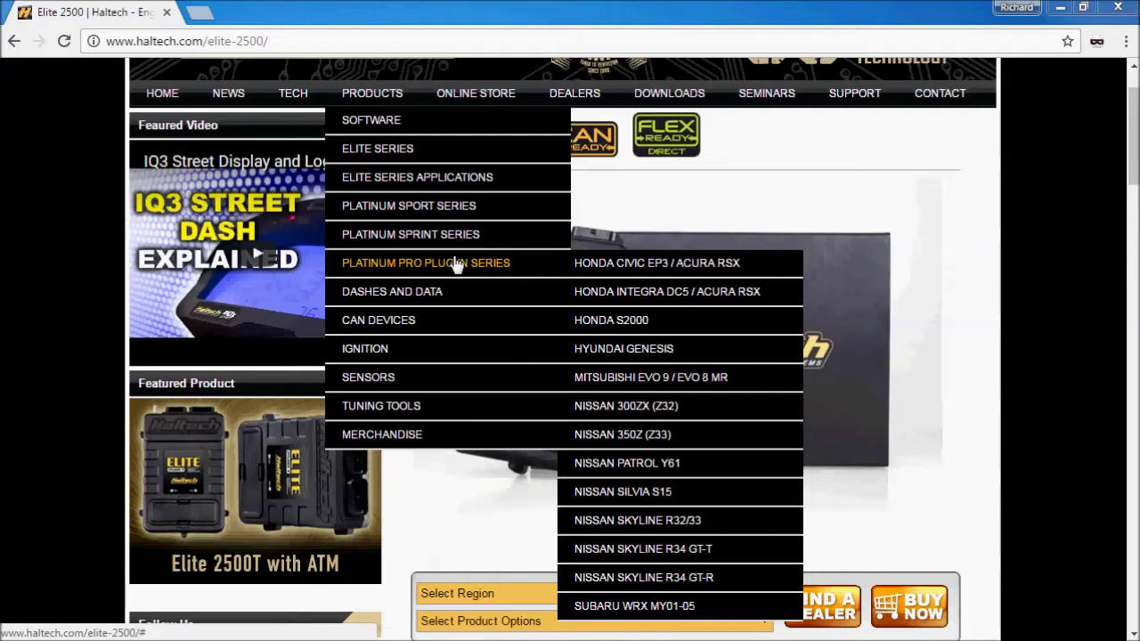
pyautogui.moveTo(415, 150)
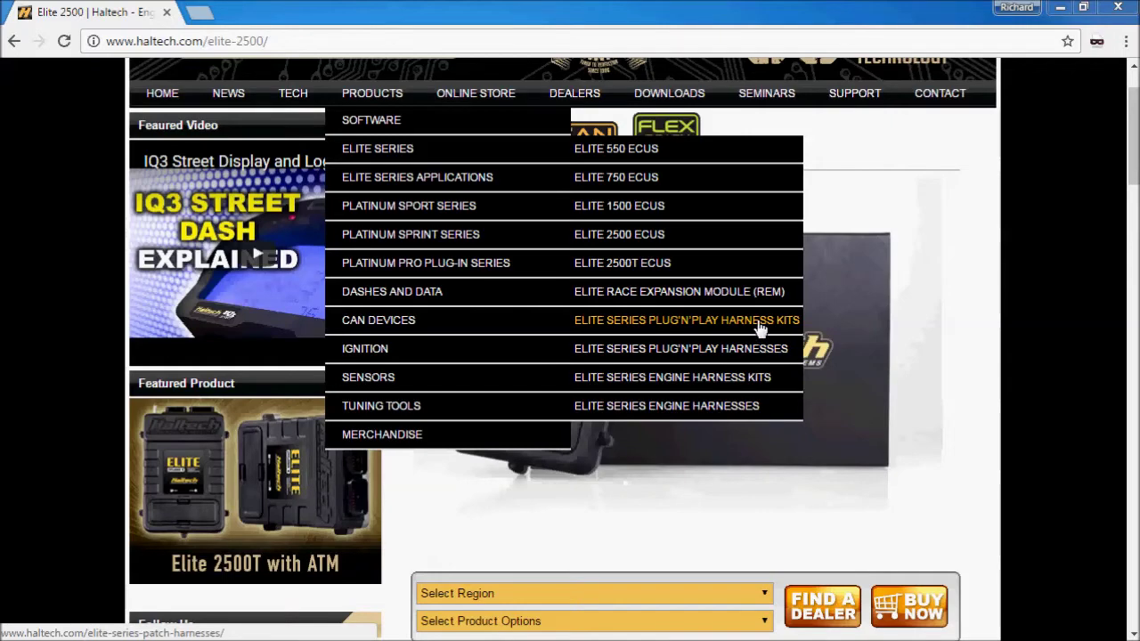
pyautogui.click(761, 329)
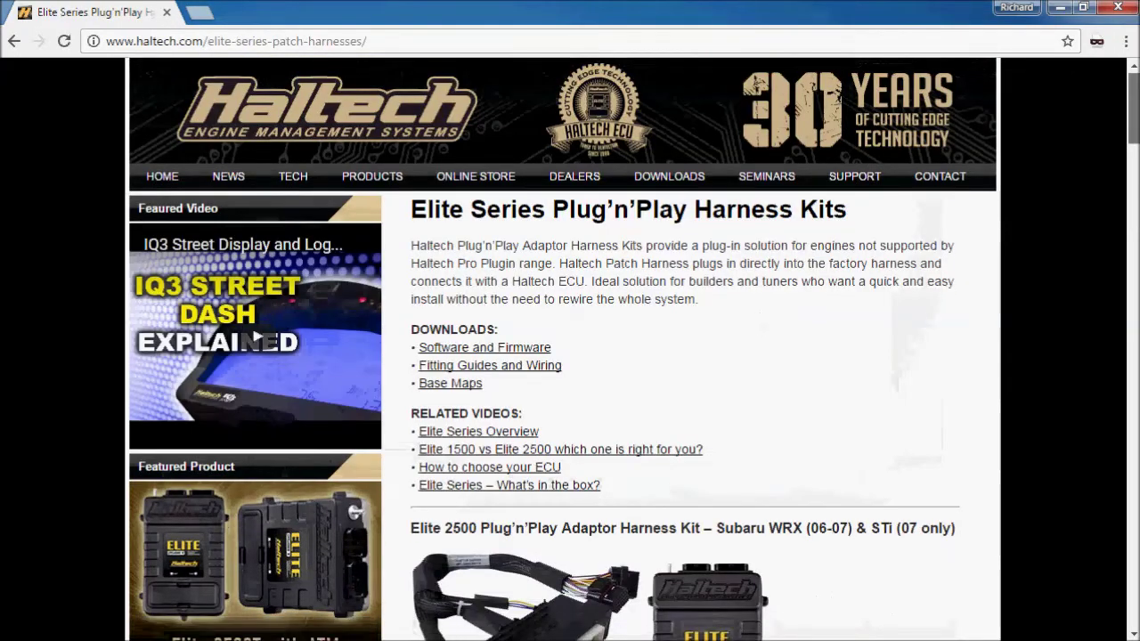
# - Scroll through the Elite Plug'n'Play harness kits, including the Subaru WRX/STi adaptor kit, toward Engine Harness Kits
pyautogui.scroll(-4, 608, 316)
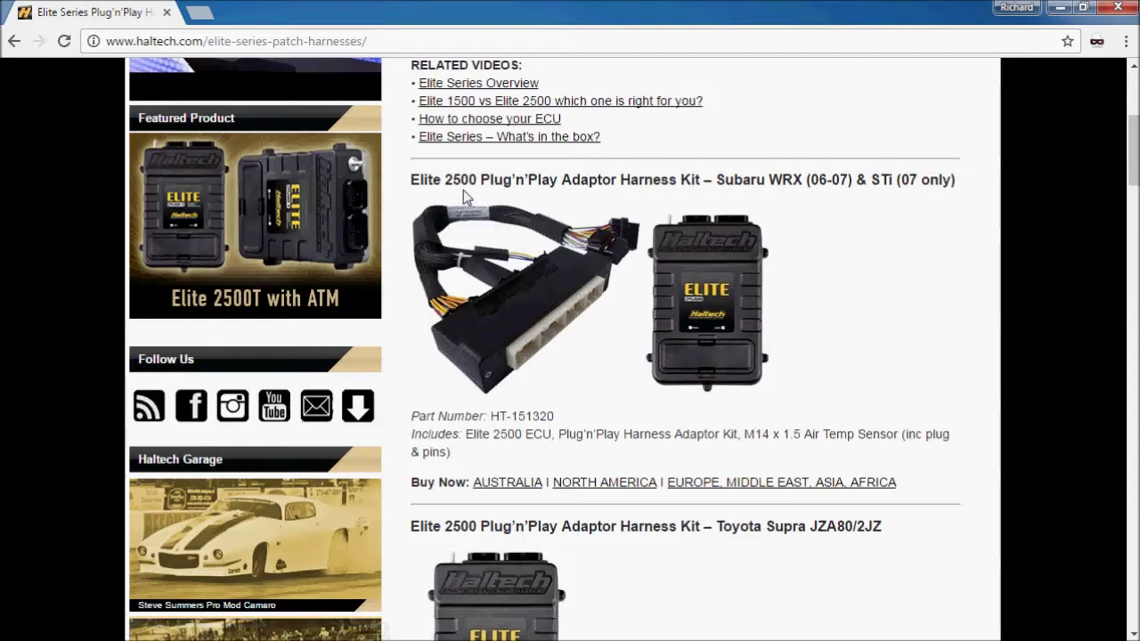
pyautogui.moveTo(1135, 157); pyautogui.dragTo(1137, 256)
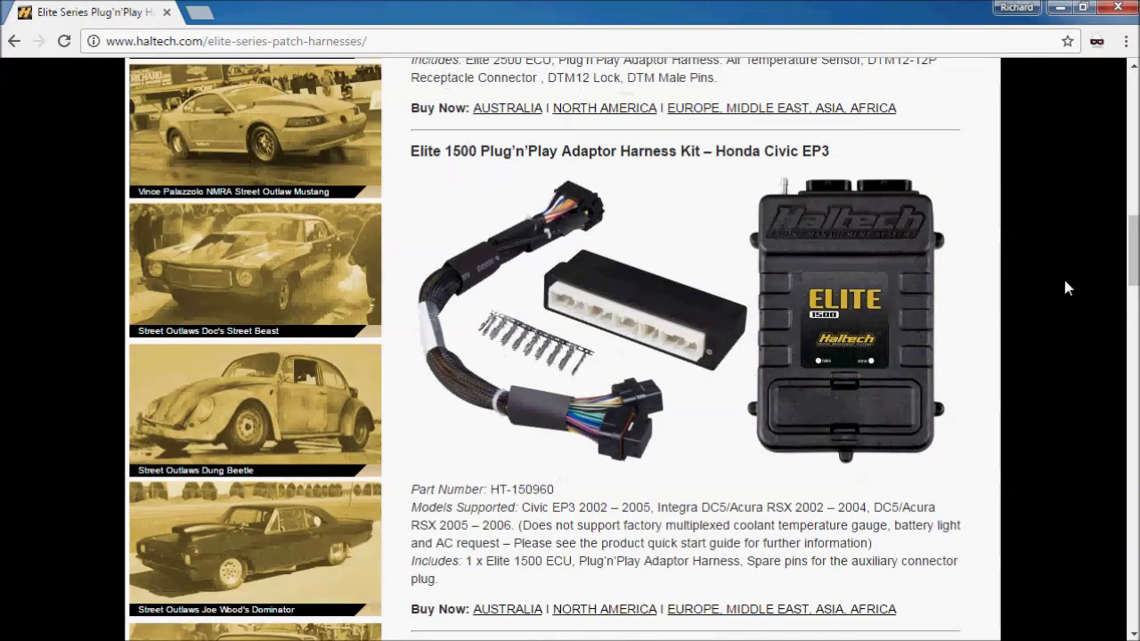
pyautogui.moveTo(1136, 254); pyautogui.dragTo(1136, 105)
pyautogui.moveTo(540, 191)
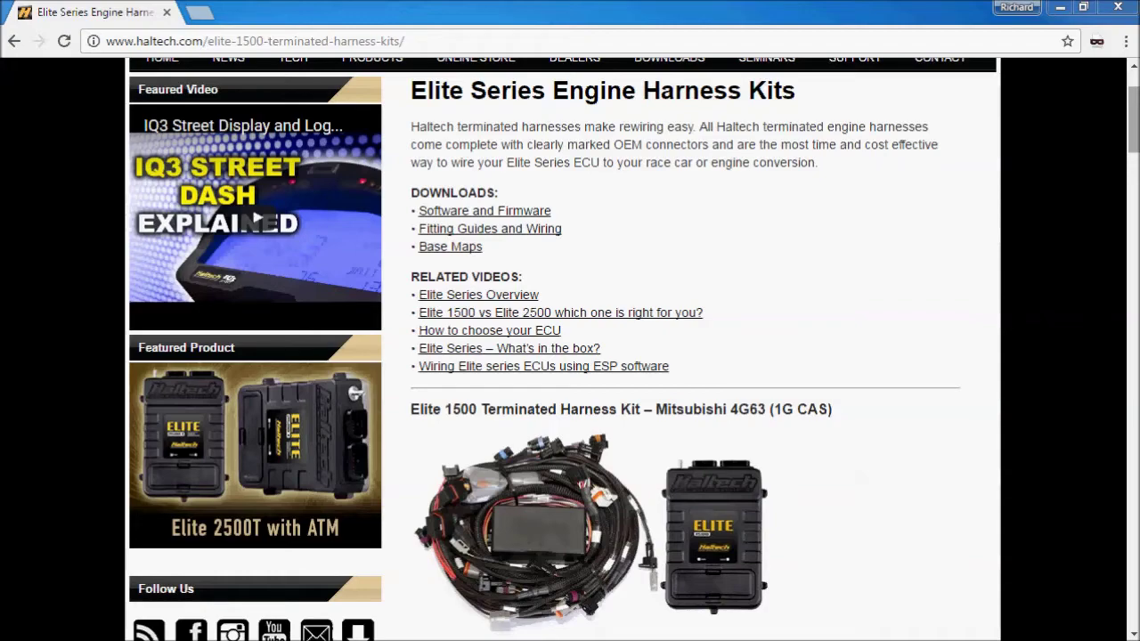
# - Scroll down past the Elite 1500 terminated harness kits to the Elite 2500 universal harness kit listings
pyautogui.scroll(-10, 569, 347)
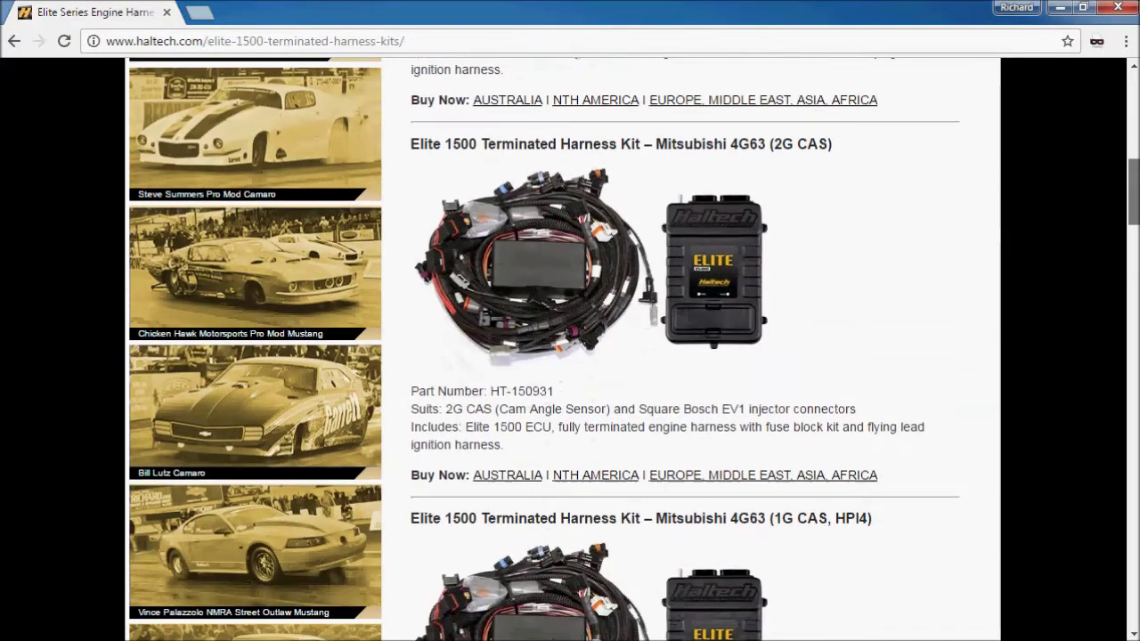
pyautogui.scroll(-4, 570, 347)
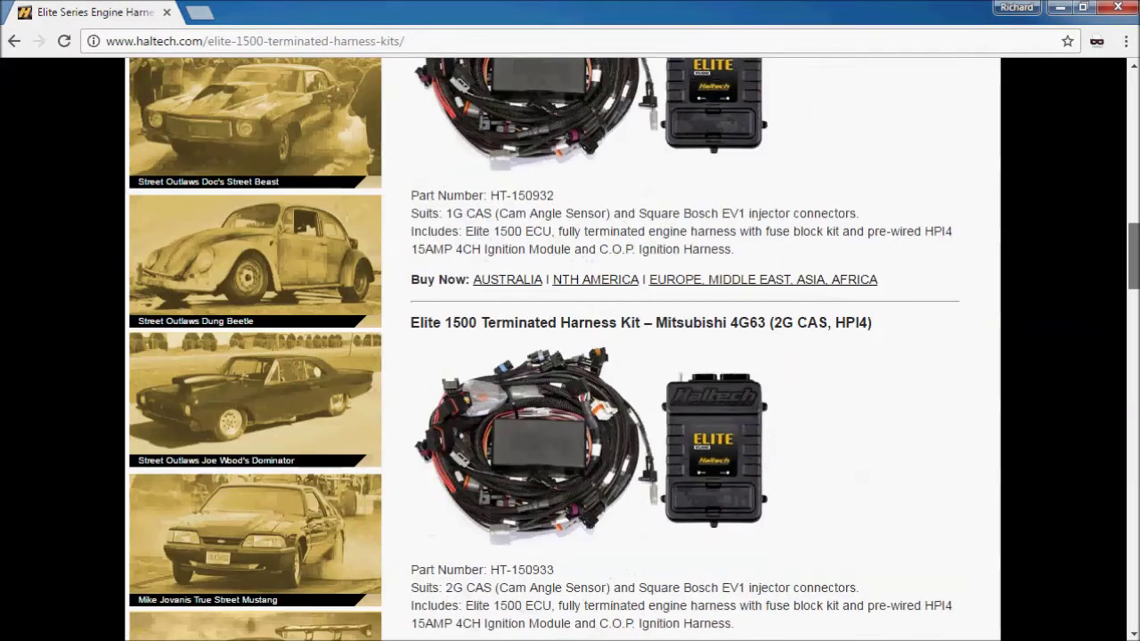
pyautogui.scroll(-4, 570, 347)
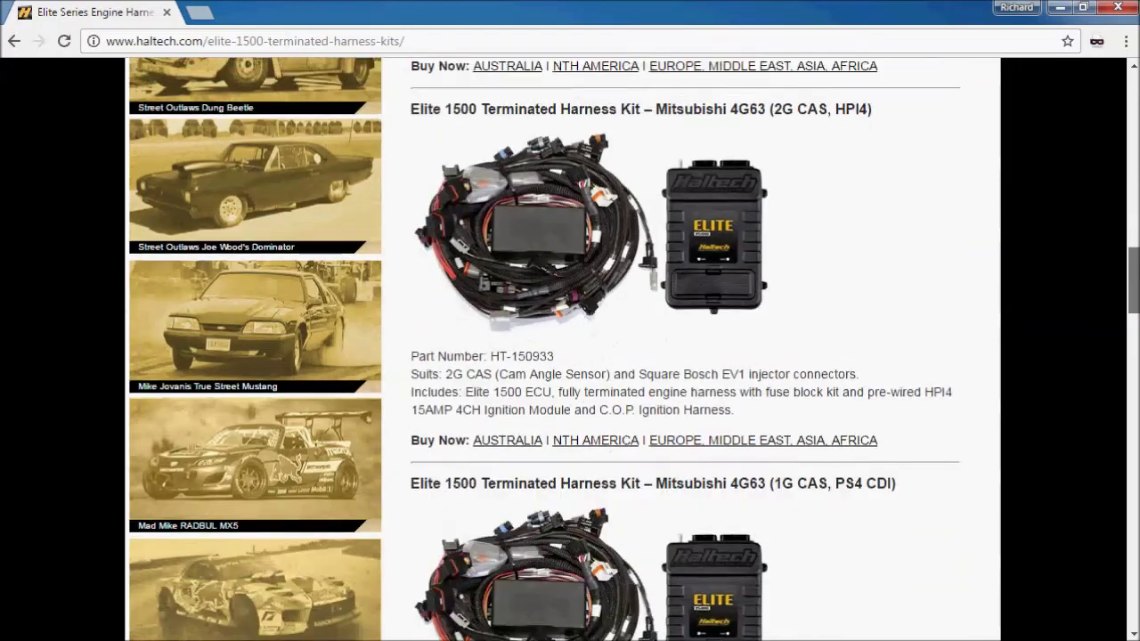
pyautogui.scroll(-7, 569, 347)
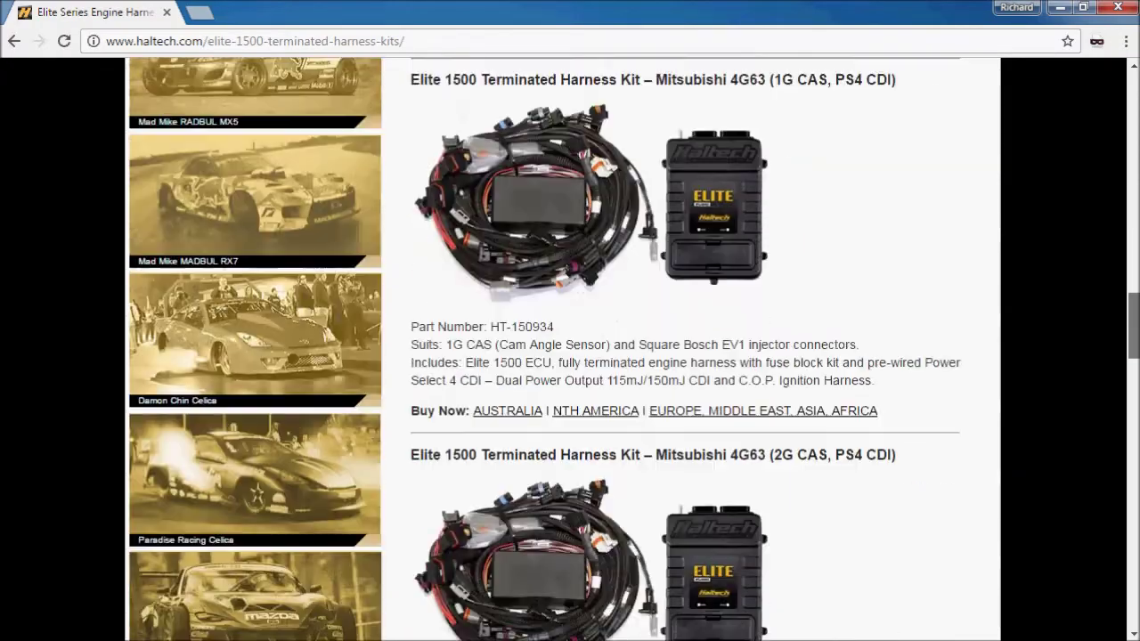
pyautogui.scroll(-4, 570, 348)
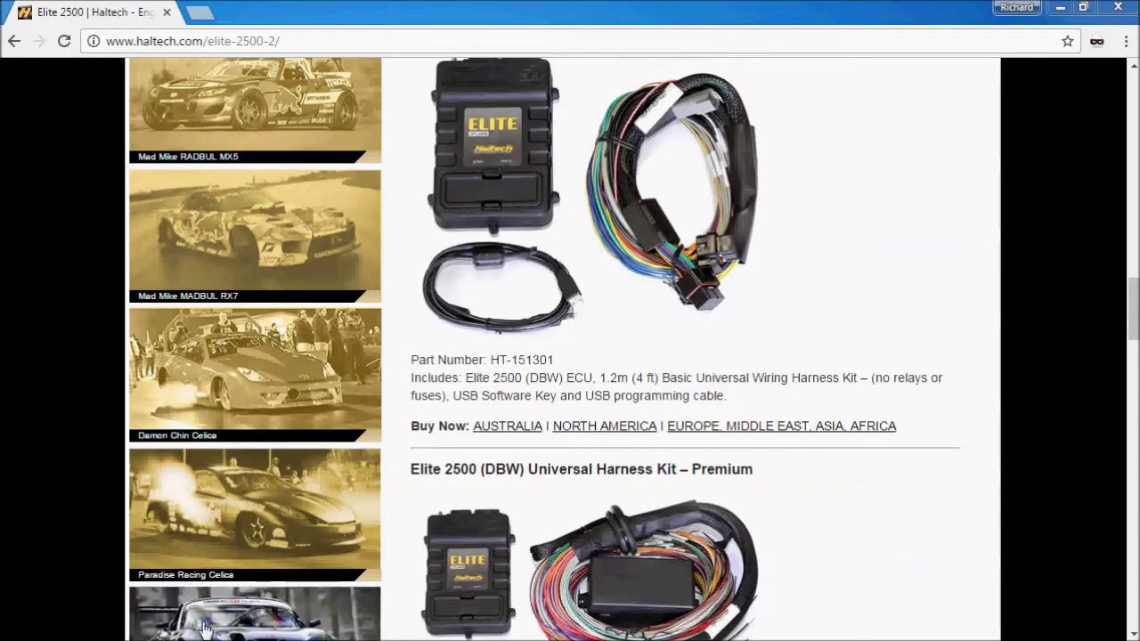
# - Scroll the Elite 2500 page down to the Premium (DBW) Universal Harness Kit, part HT-151304
pyautogui.scroll(2, 543, 347)
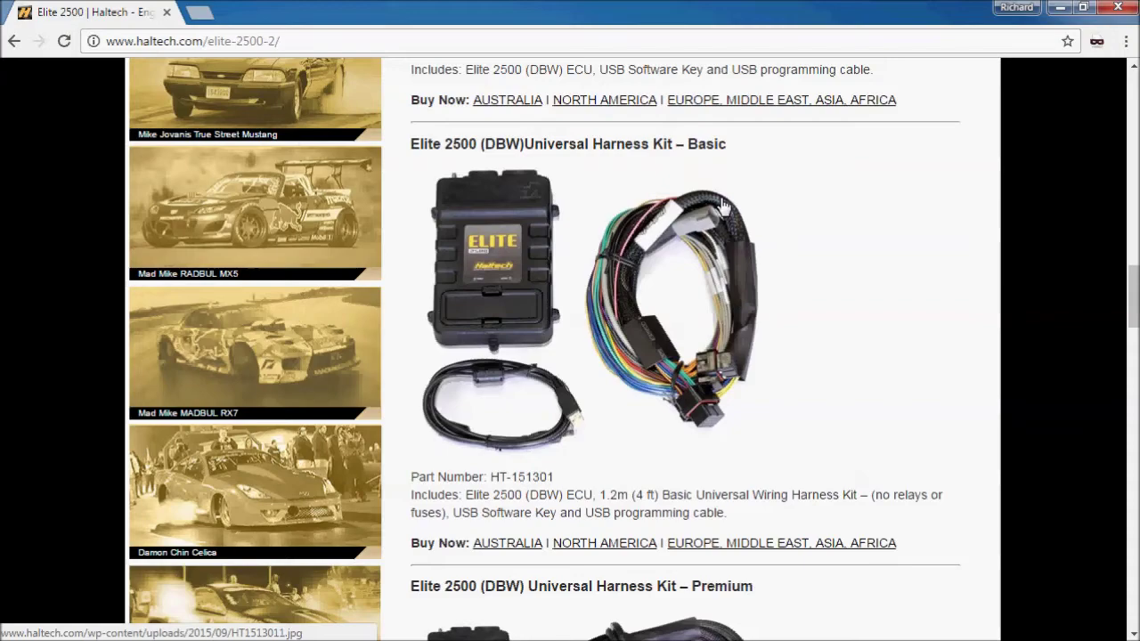
pyautogui.moveTo(1134, 296); pyautogui.dragTo(1134, 352)
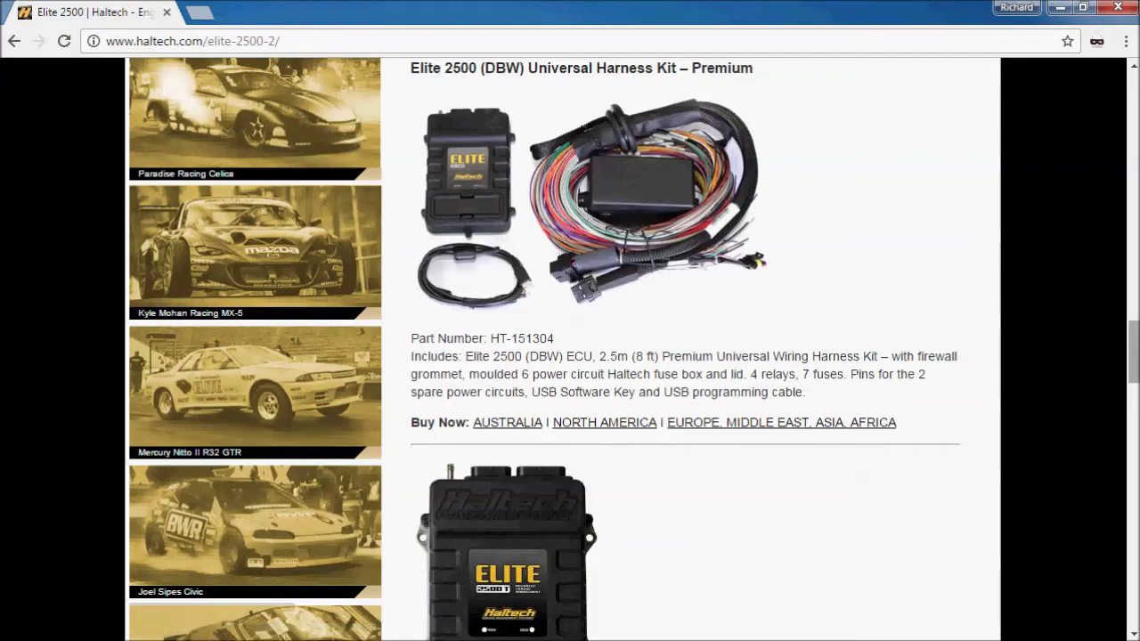
# - Go to the ECU Software & Firmware downloads page listing Haltech ESP V2.00.23
pyautogui.moveTo(1133, 352); pyautogui.dragTo(1133, 295)
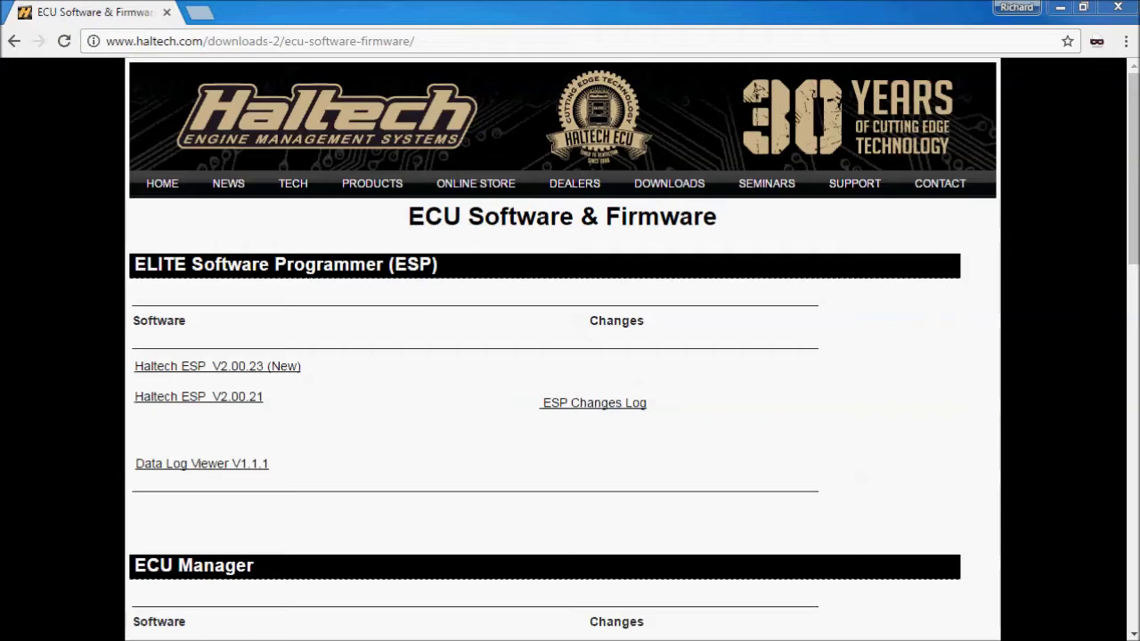
# - Download ECU Manager 1.14.0 (New) from the downloads list and scroll back to the top
pyautogui.moveTo(699, 184)
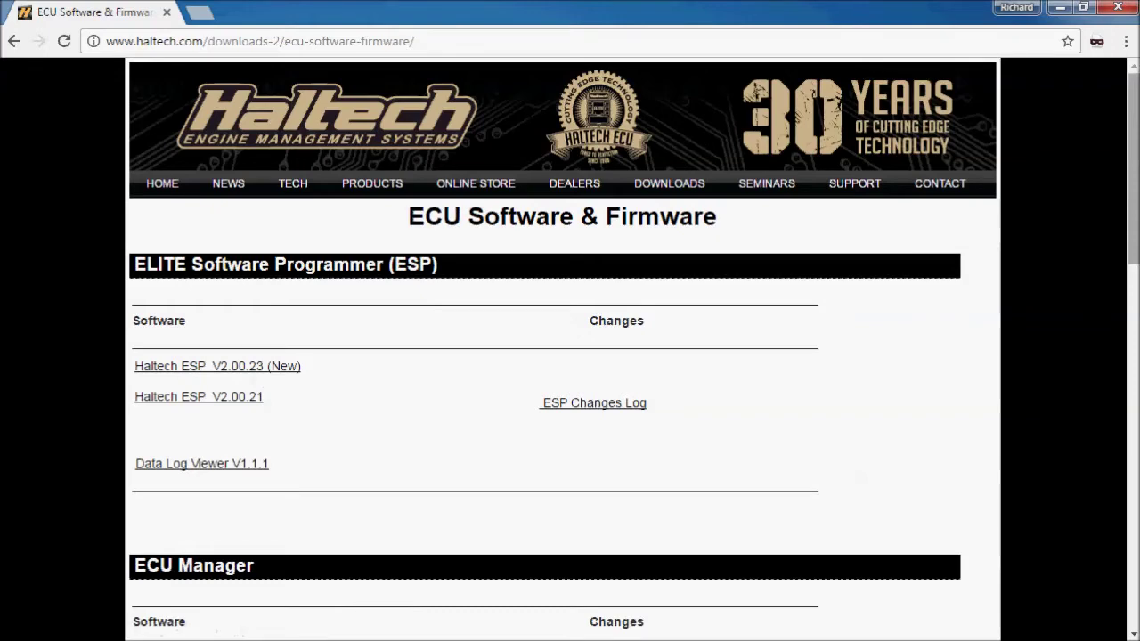
pyautogui.moveTo(1133, 169); pyautogui.dragTo(1134, 257)
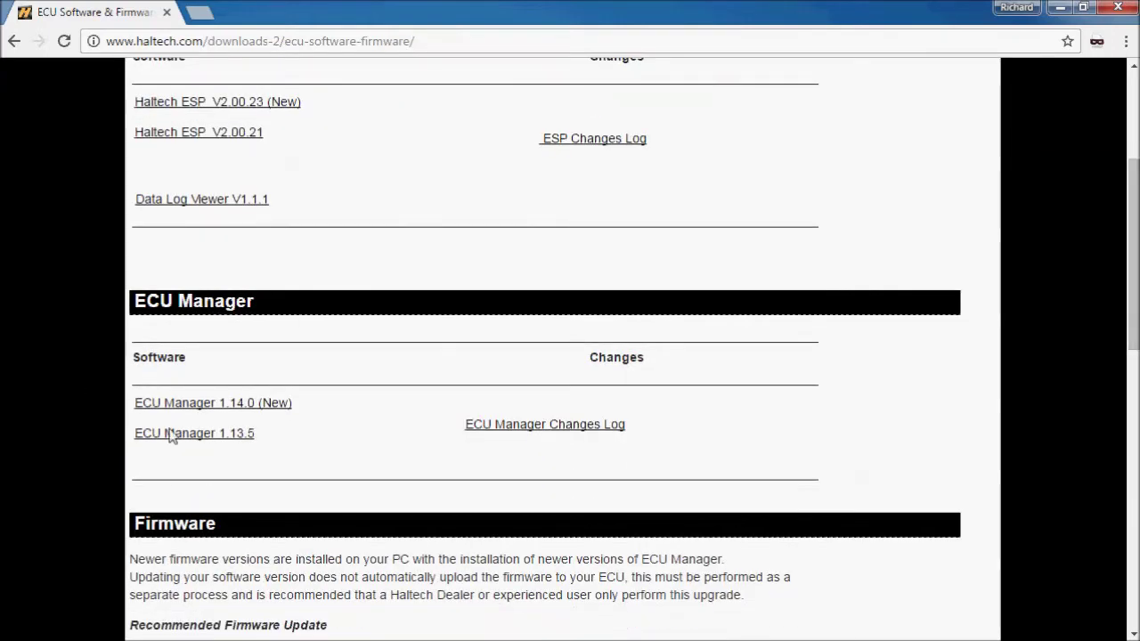
pyautogui.click(233, 406)
pyautogui.moveTo(1134, 265); pyautogui.dragTo(1133, 170)
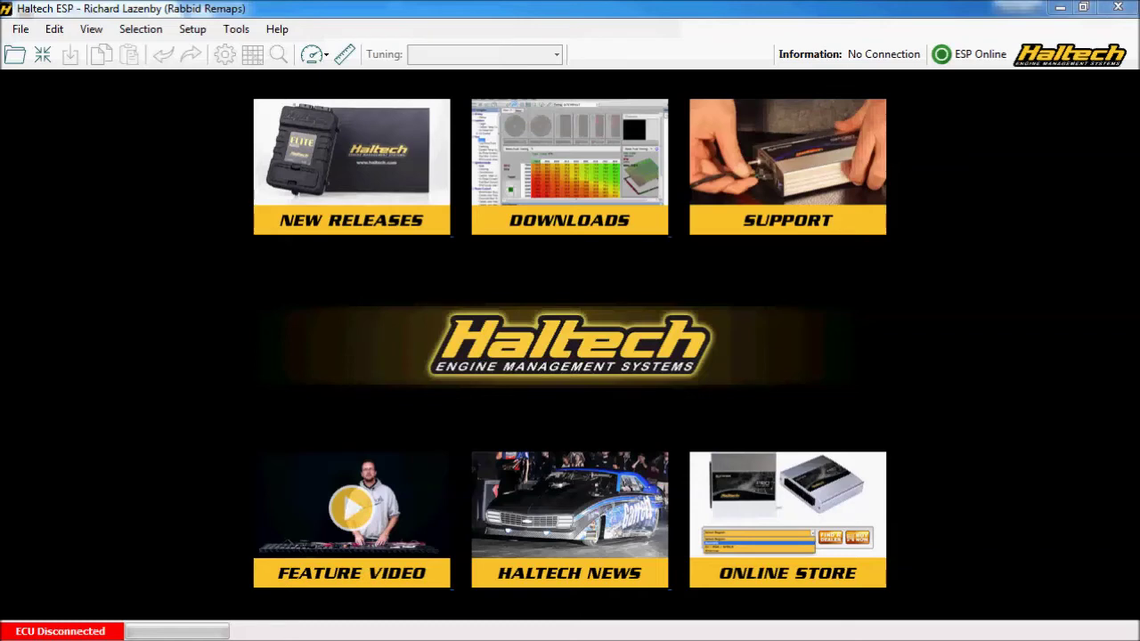
# - Open the HT-141357 R34 GT-R RB26 base map from the Nissan > R34 map folder
pyautogui.click(25, 33)
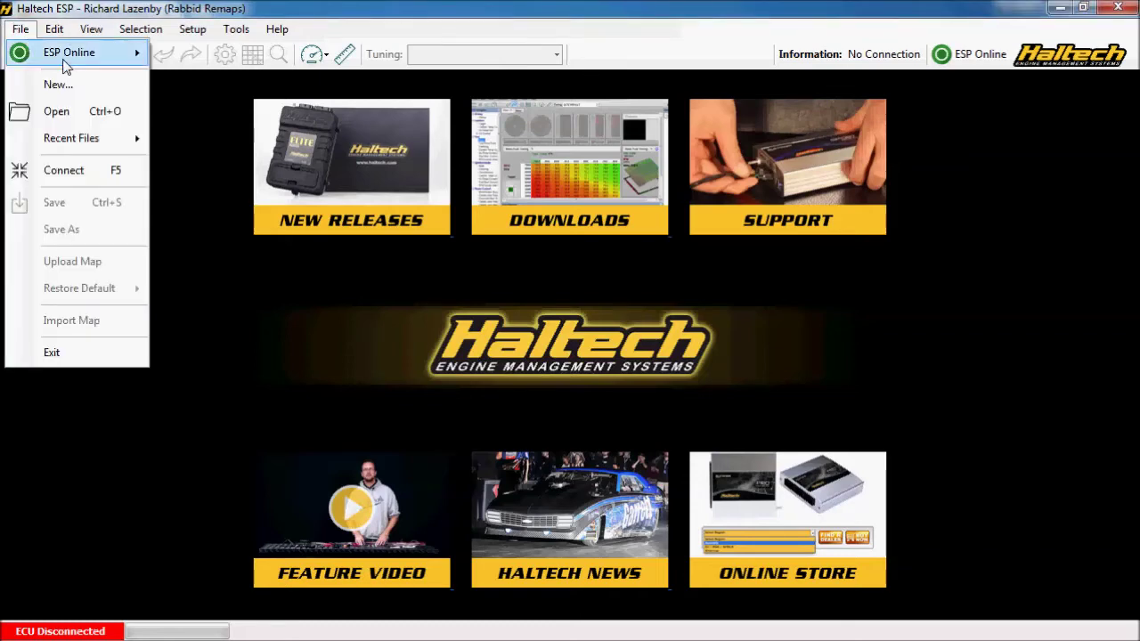
pyautogui.click(84, 119)
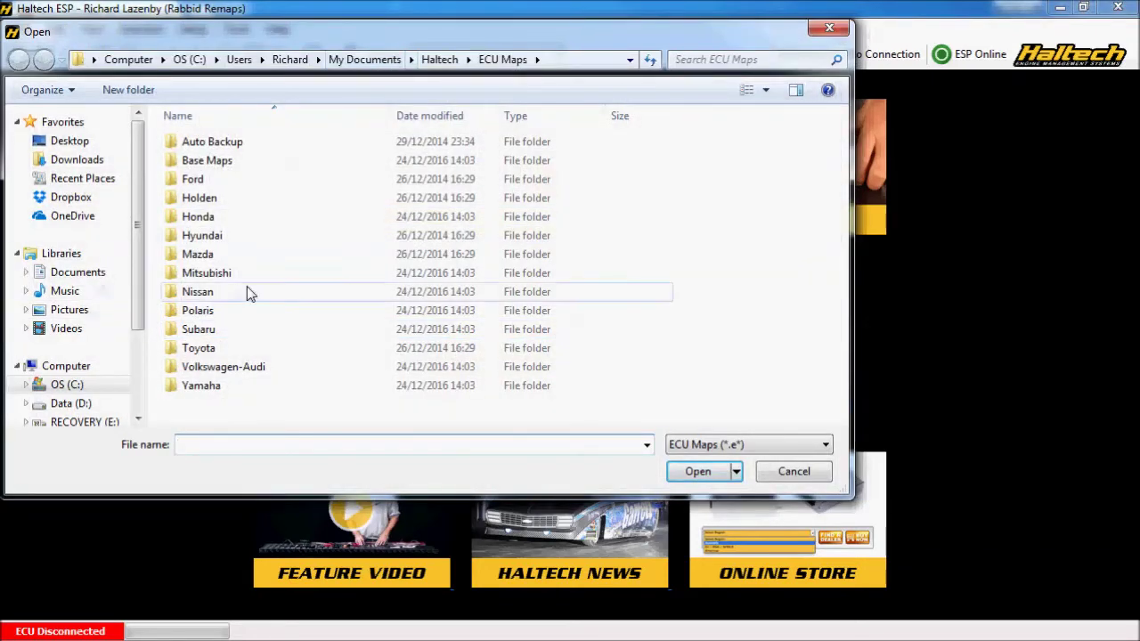
pyautogui.doubleClick(198, 296)
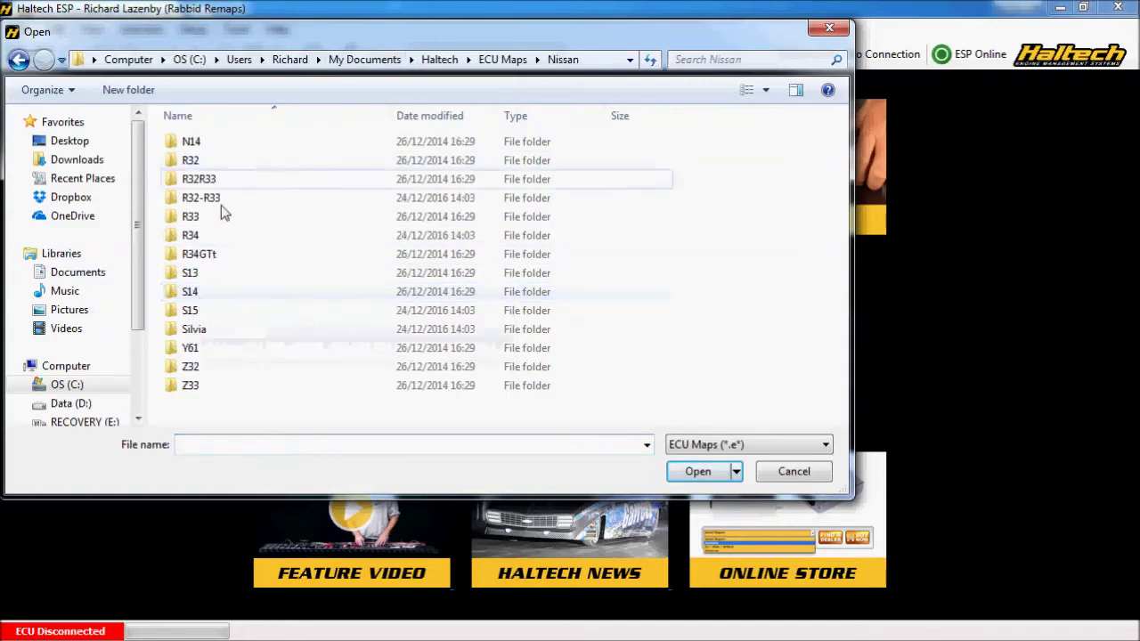
pyautogui.click(195, 240)
pyautogui.doubleClick(192, 237)
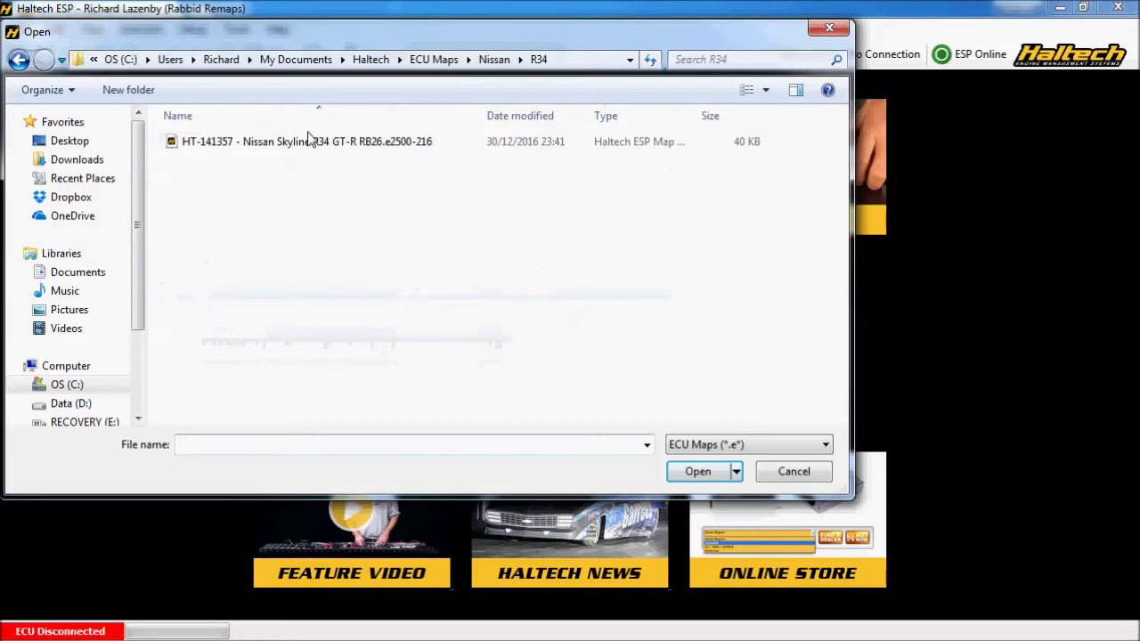
pyautogui.doubleClick(317, 141)
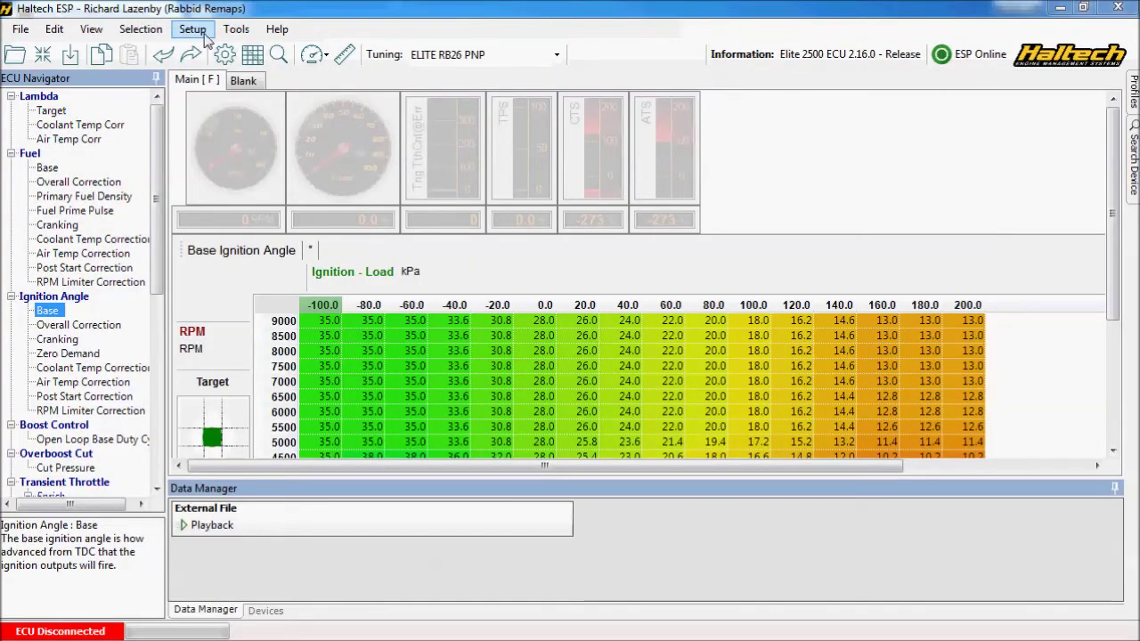
# - Open Main Setup for the ELITE RB26 PNP map, showing the 2598 cc six-cylinder engine
pyautogui.moveTo(156, 155); pyautogui.dragTo(190, 34)
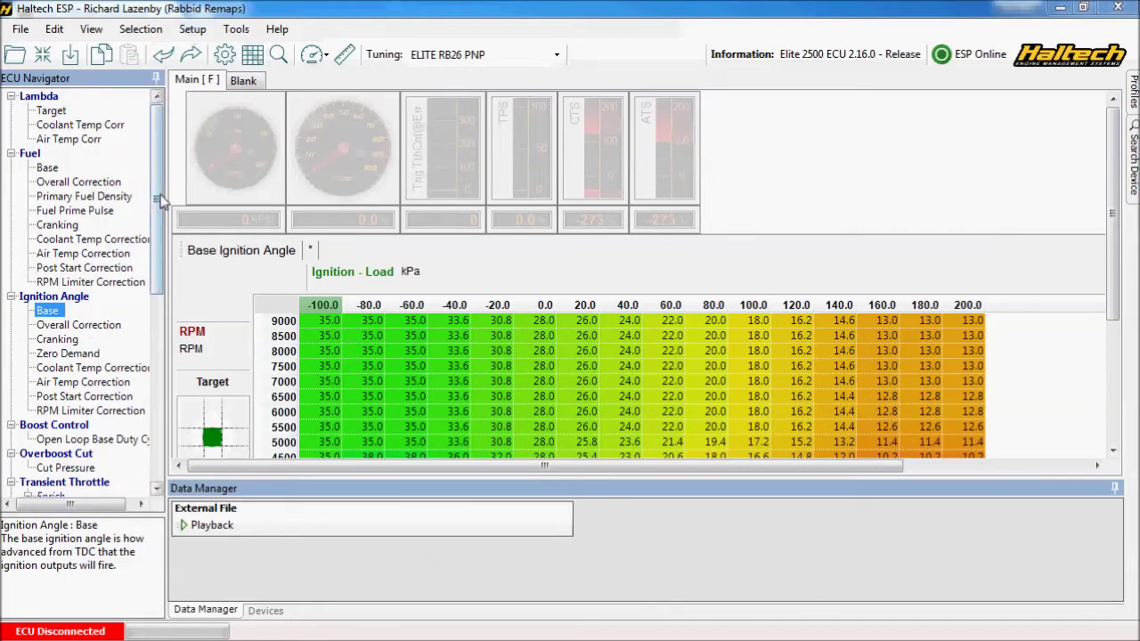
pyautogui.click(193, 29)
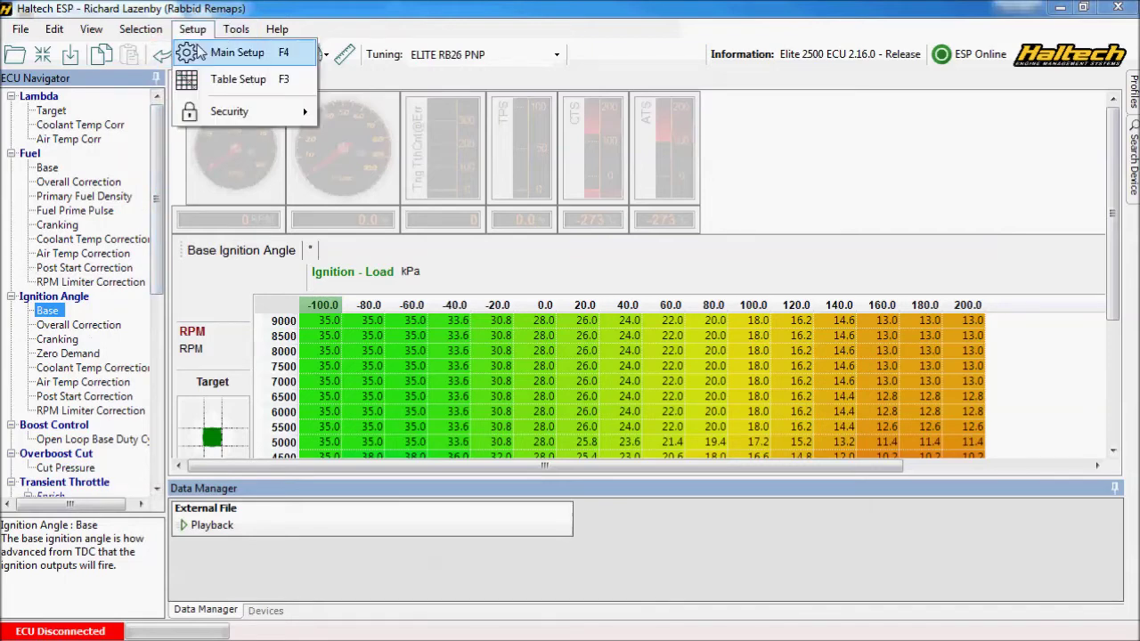
pyautogui.click(249, 52)
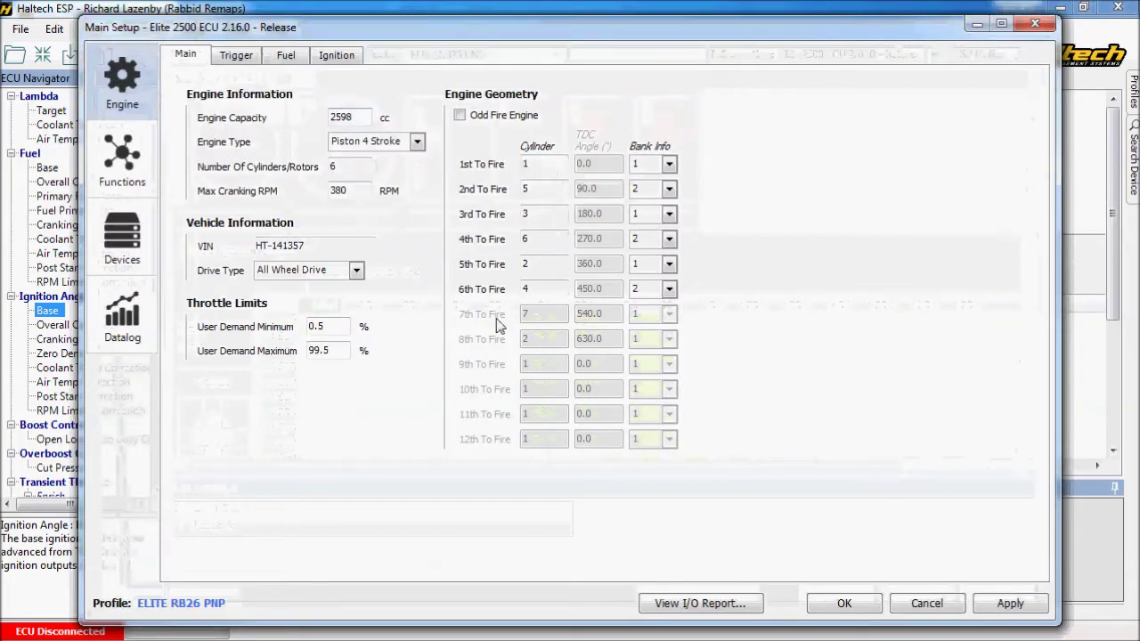
# - Check the Trigger, Fuel and Ignition tabs, then return to the Main engine information tab
pyautogui.click(237, 55)
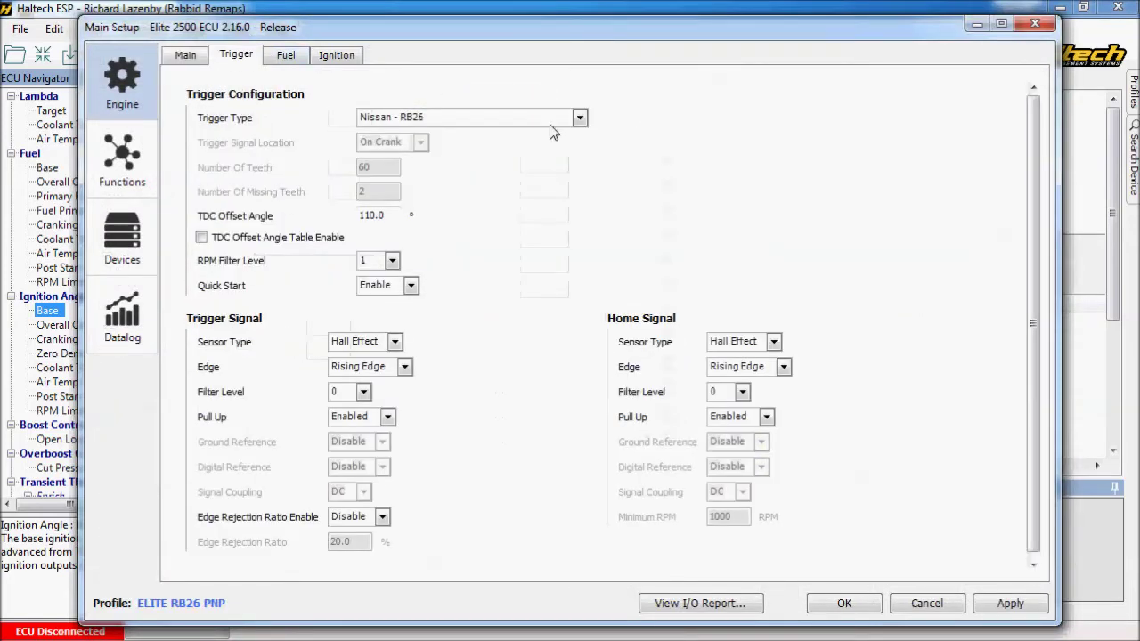
pyautogui.click(285, 56)
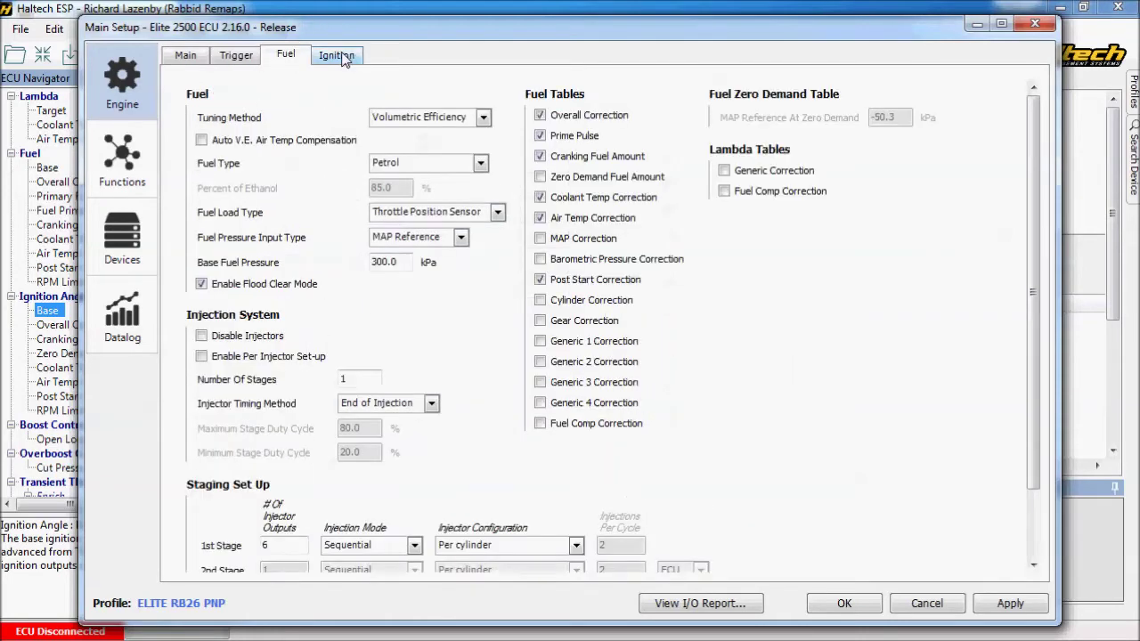
pyautogui.click(347, 55)
pyautogui.click(191, 55)
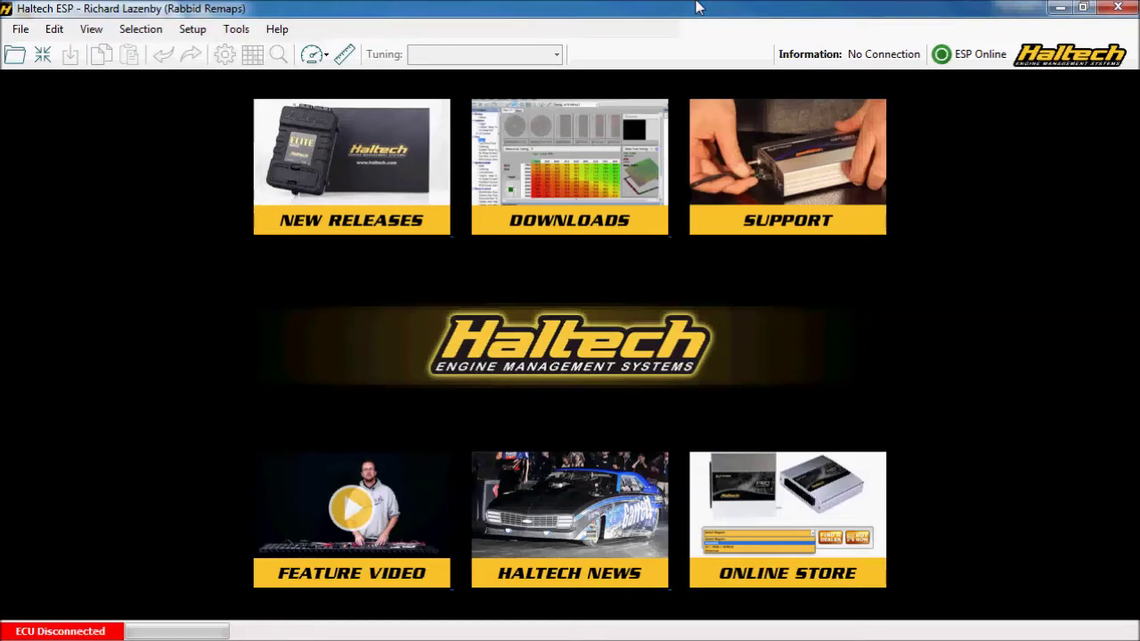
# - Start a new map and choose the Elite 2500 ECU at version 2.20.0 - Release
pyautogui.click(20, 30)
pyautogui.click(56, 84)
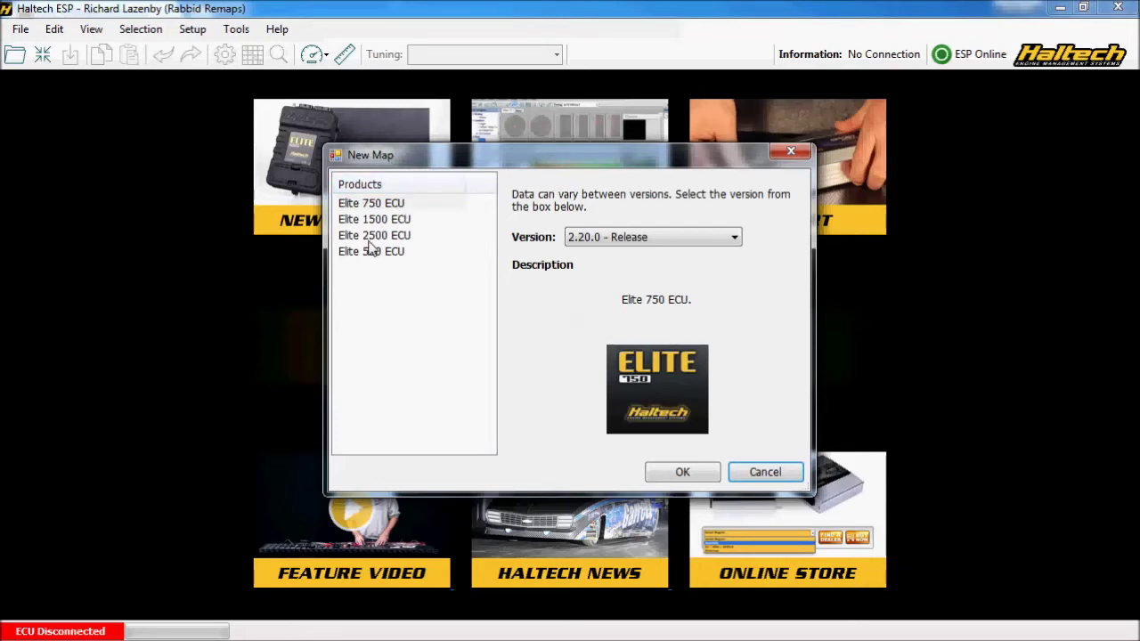
pyautogui.click(367, 240)
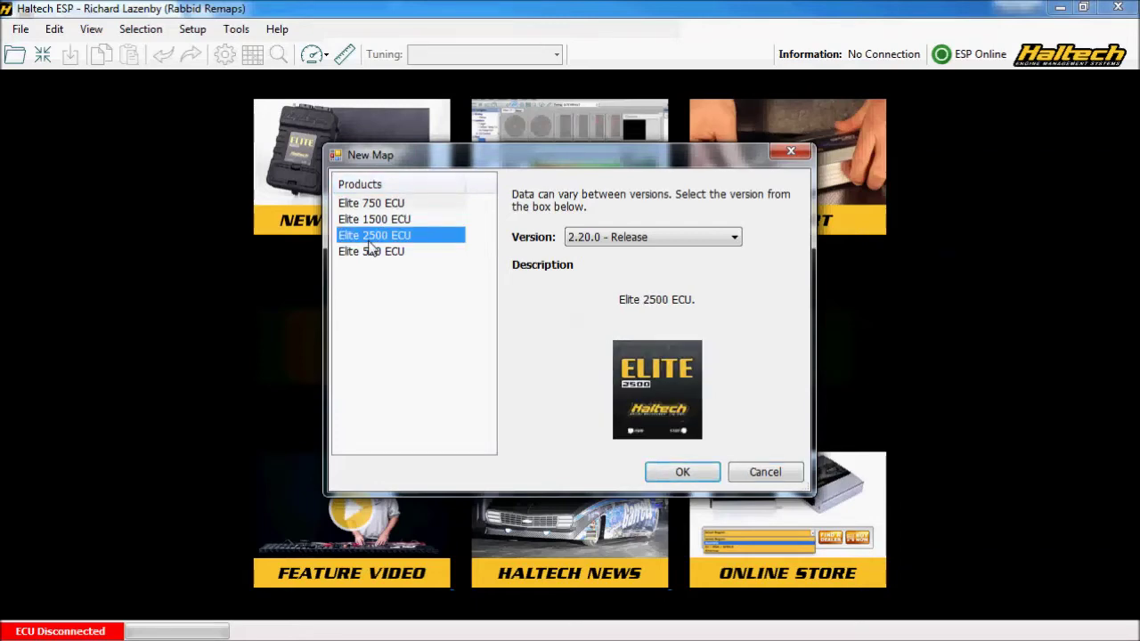
# - Create an Elite 2500 map on firmware 2.20.0 - Release with the ELITE DEFAULT tune
pyautogui.click(695, 238)
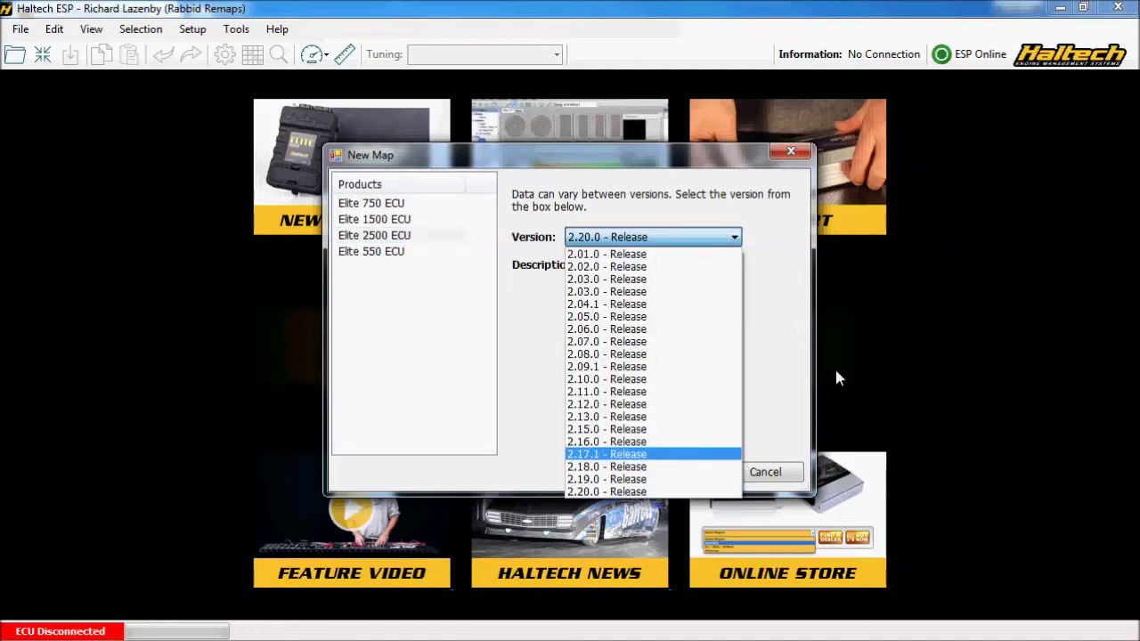
pyautogui.click(792, 390)
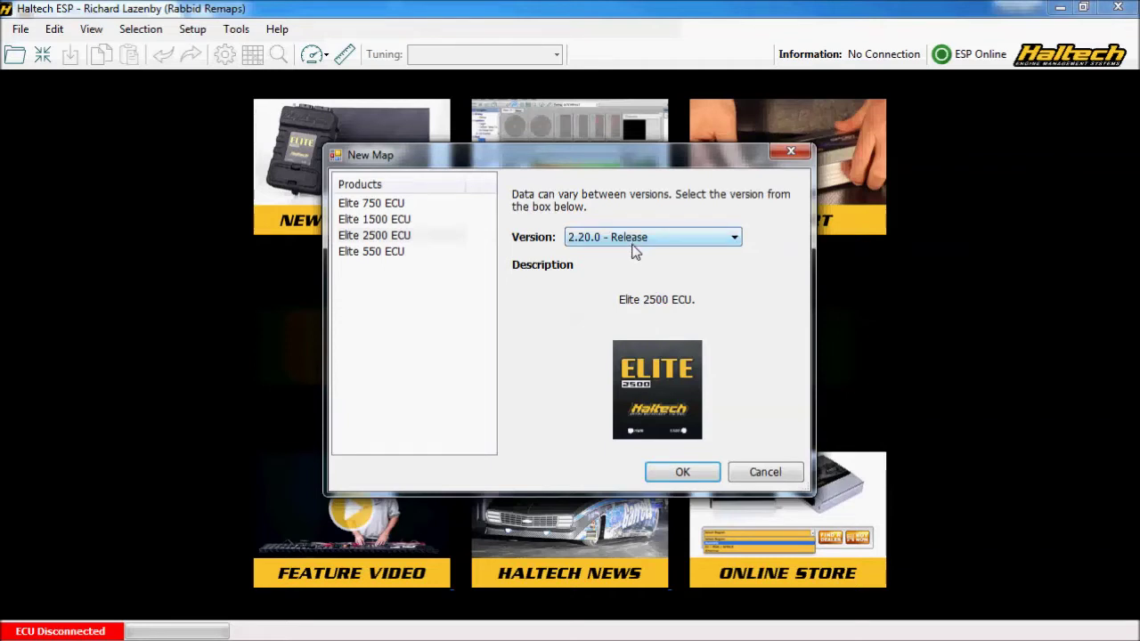
pyautogui.click(695, 476)
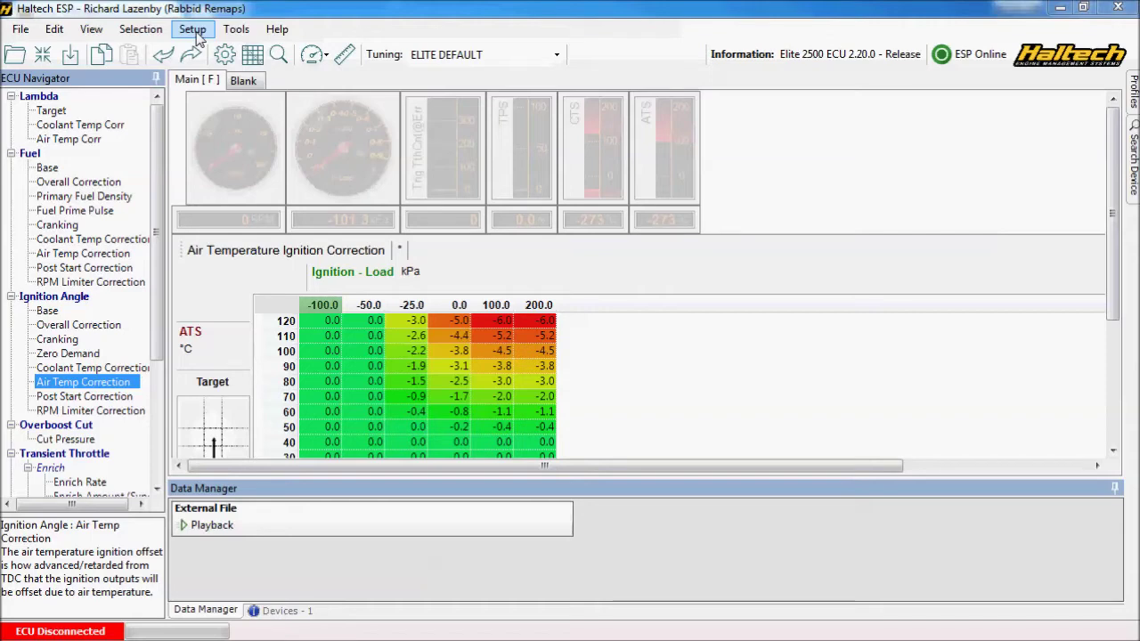
# - Open Main Setup for the ELITE DEFAULT map, showing the 5000 cc eight-cylinder engine
pyautogui.click(194, 30)
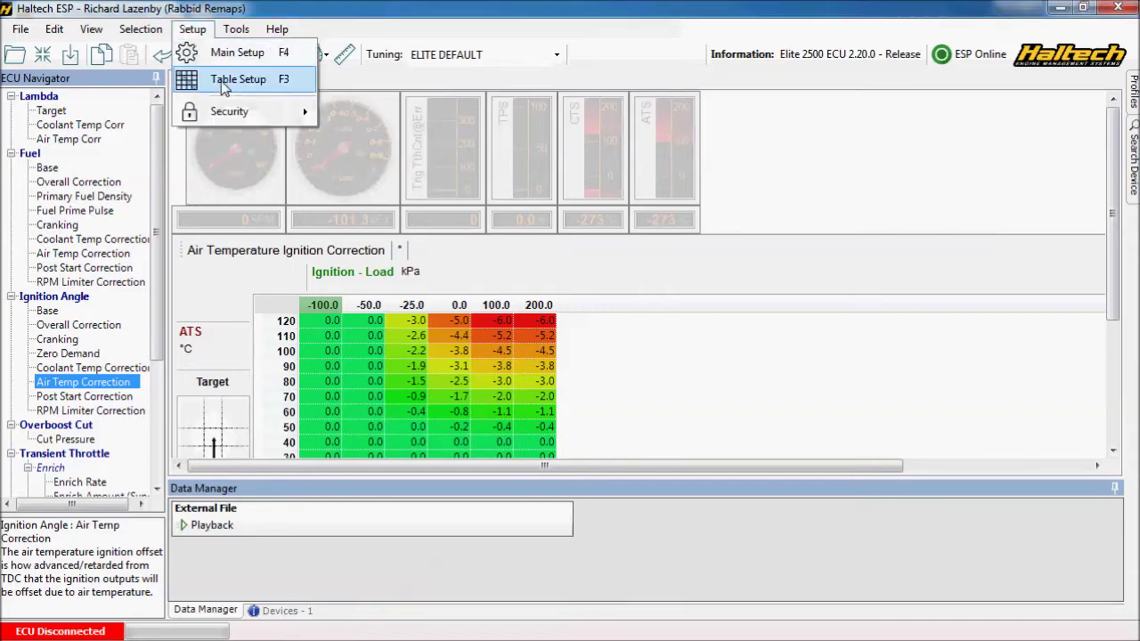
pyautogui.click(238, 58)
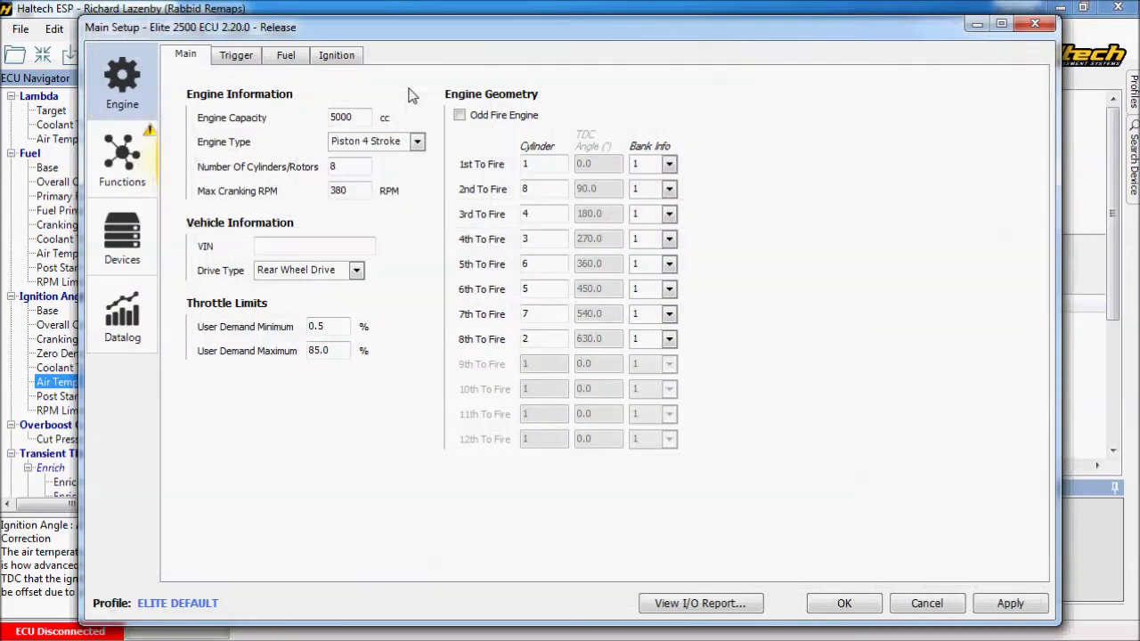
# - Review the I/O Resource Report's available and assigned pins, then close it
pyautogui.click(698, 613)
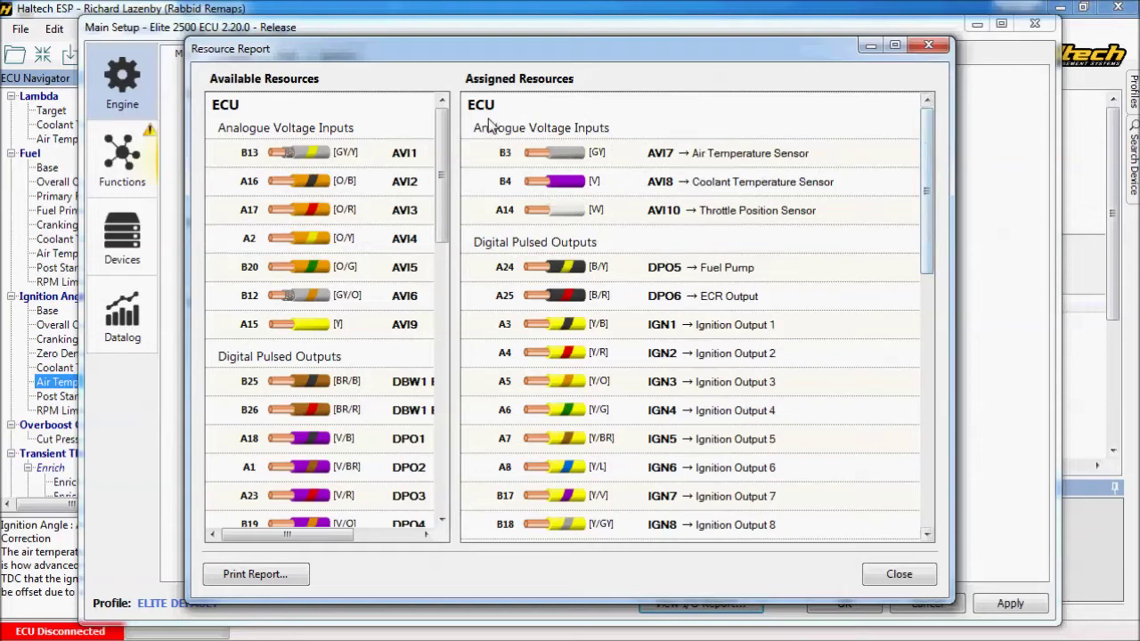
pyautogui.moveTo(927, 189); pyautogui.dragTo(935, 145)
pyautogui.scroll(-1, 444, 169)
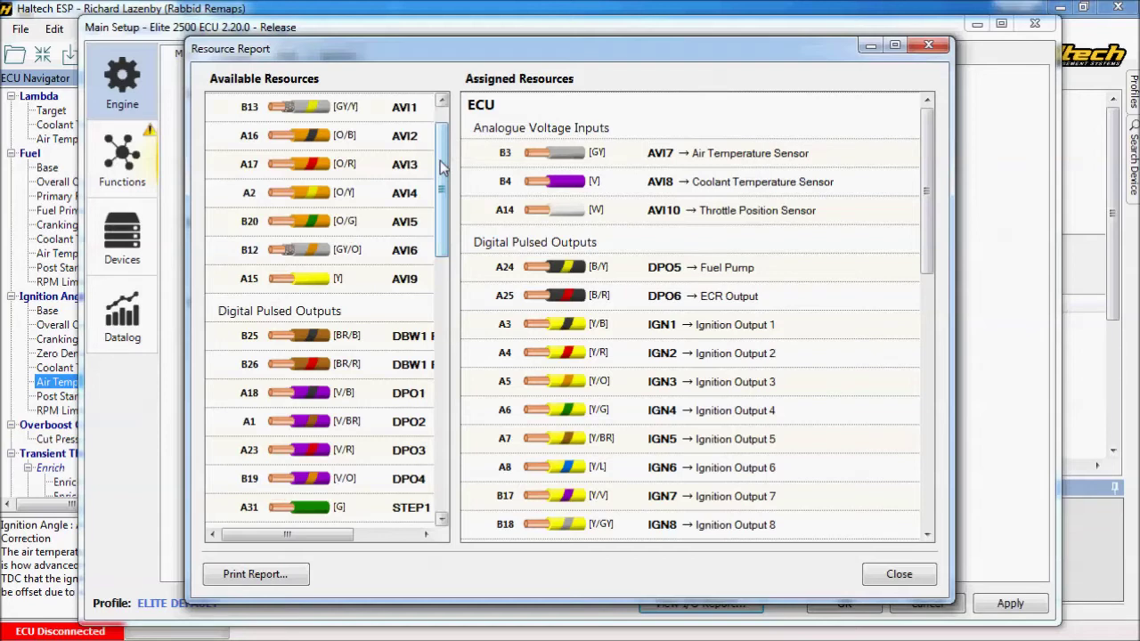
pyautogui.scroll(1, 442, 169)
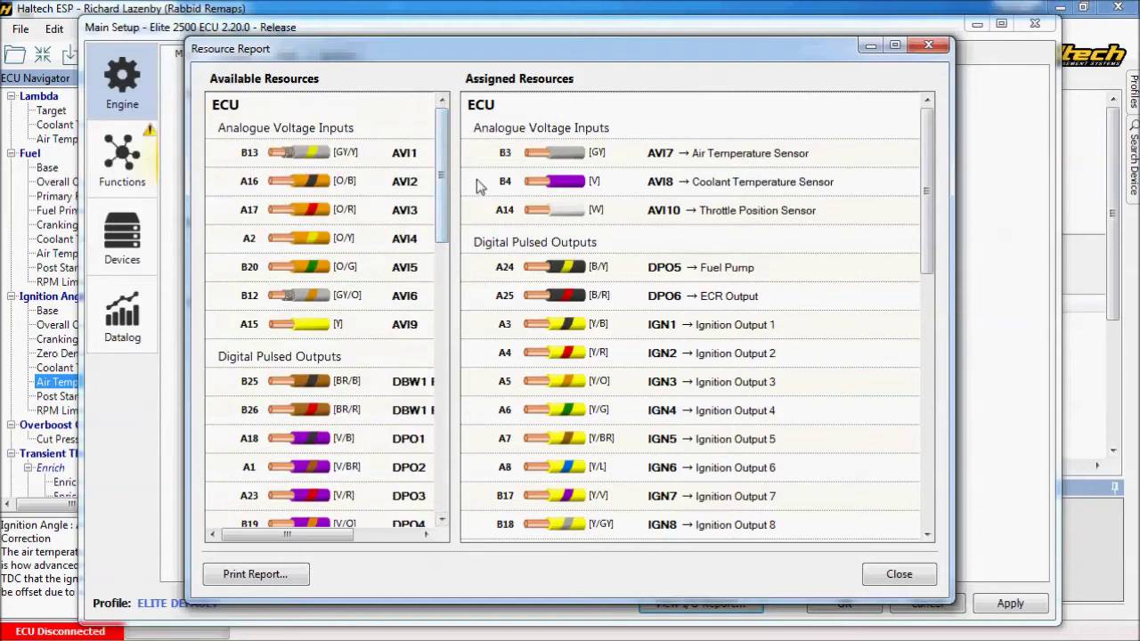
pyautogui.scroll(-4, 441, 191)
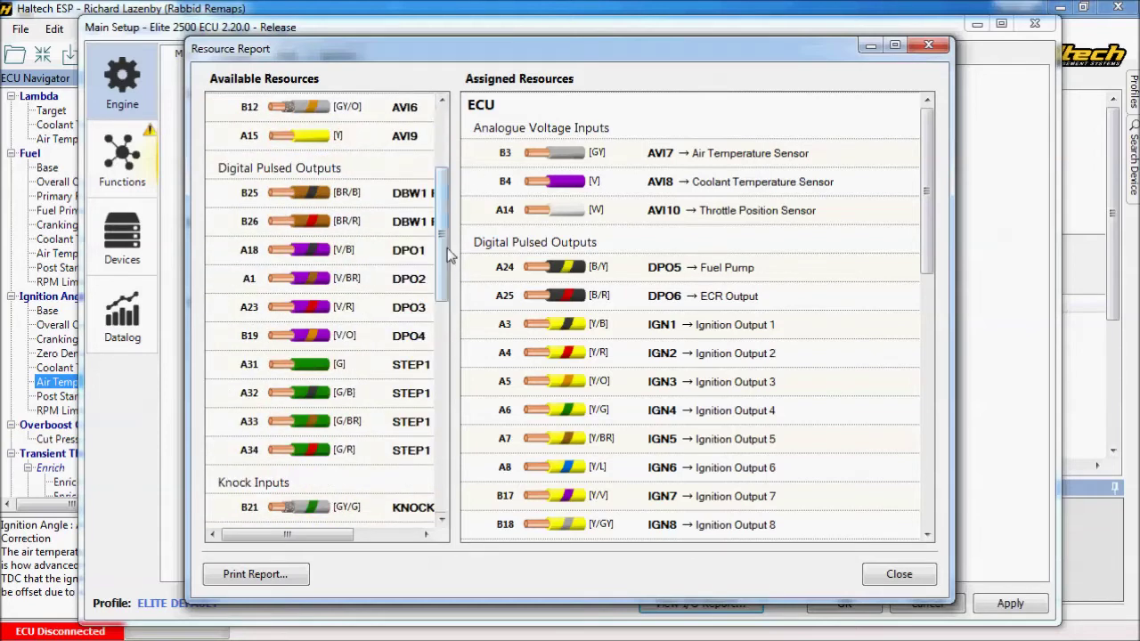
pyautogui.scroll(-4, 443, 258)
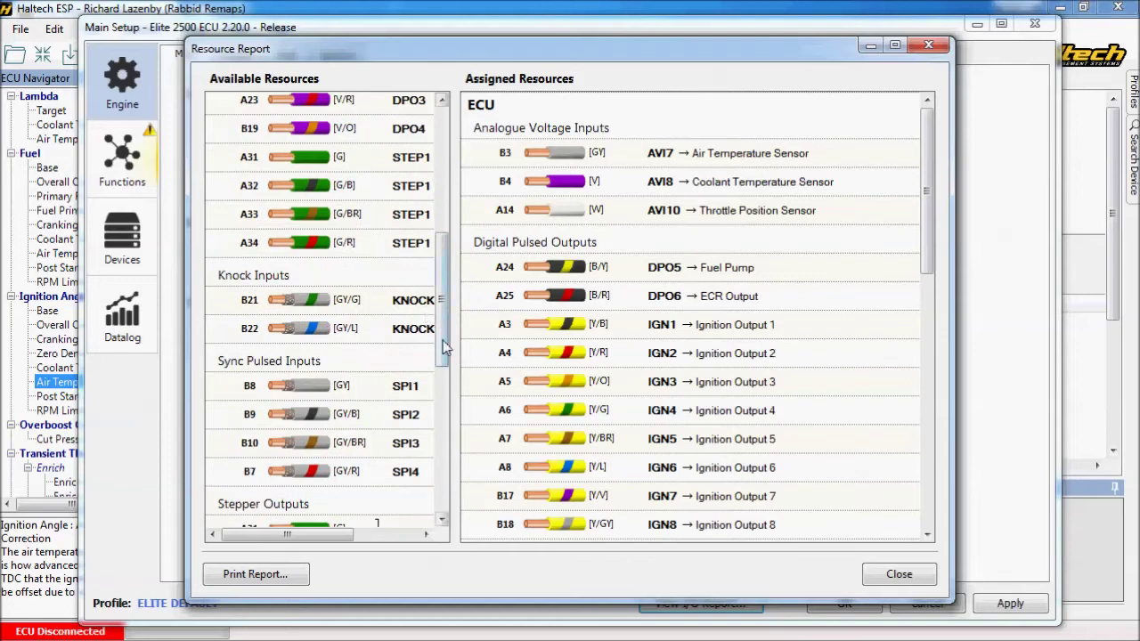
pyautogui.moveTo(444, 347); pyautogui.dragTo(446, 389)
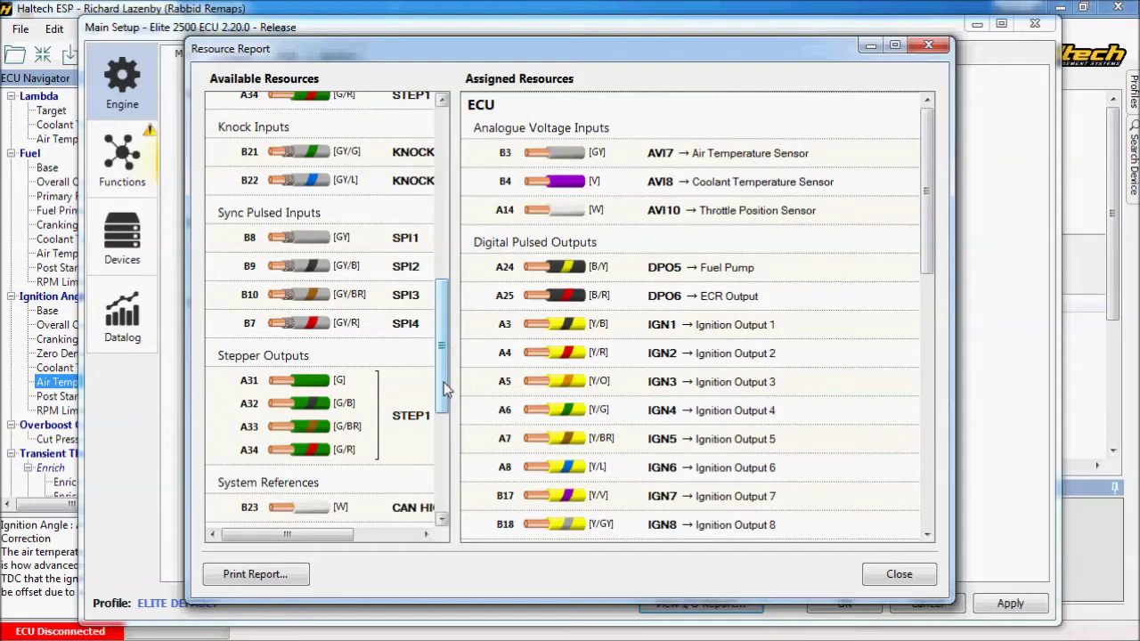
pyautogui.moveTo(445, 389); pyautogui.dragTo(451, 302)
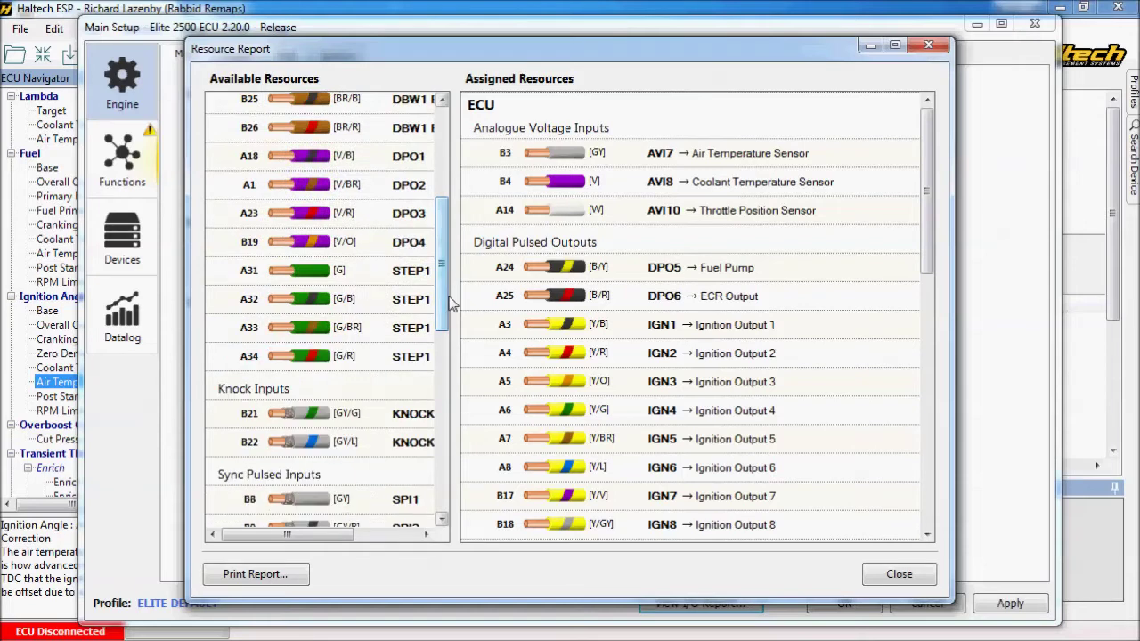
pyautogui.moveTo(451, 303); pyautogui.dragTo(456, 154)
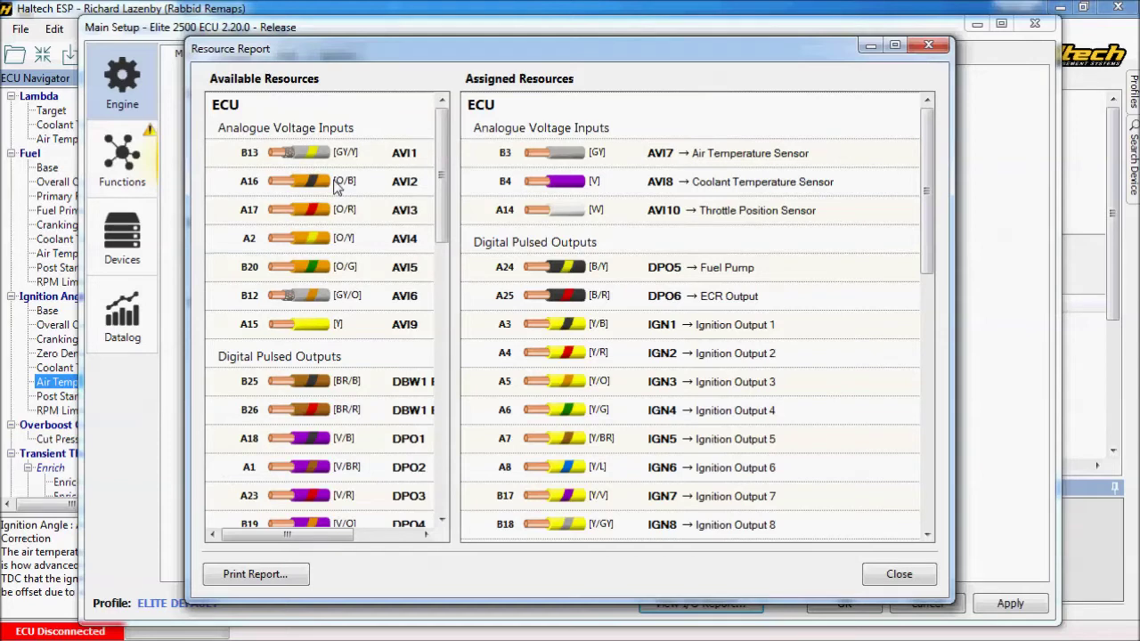
pyautogui.click(900, 574)
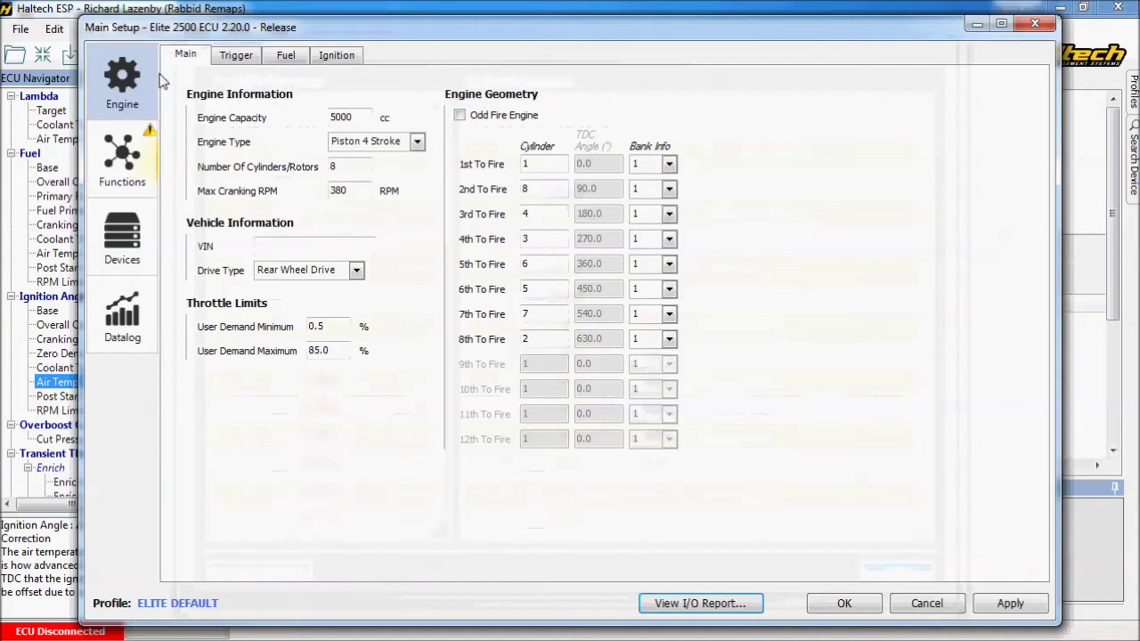
# - Show the Functions page and browse the active and available functions
pyautogui.click(122, 162)
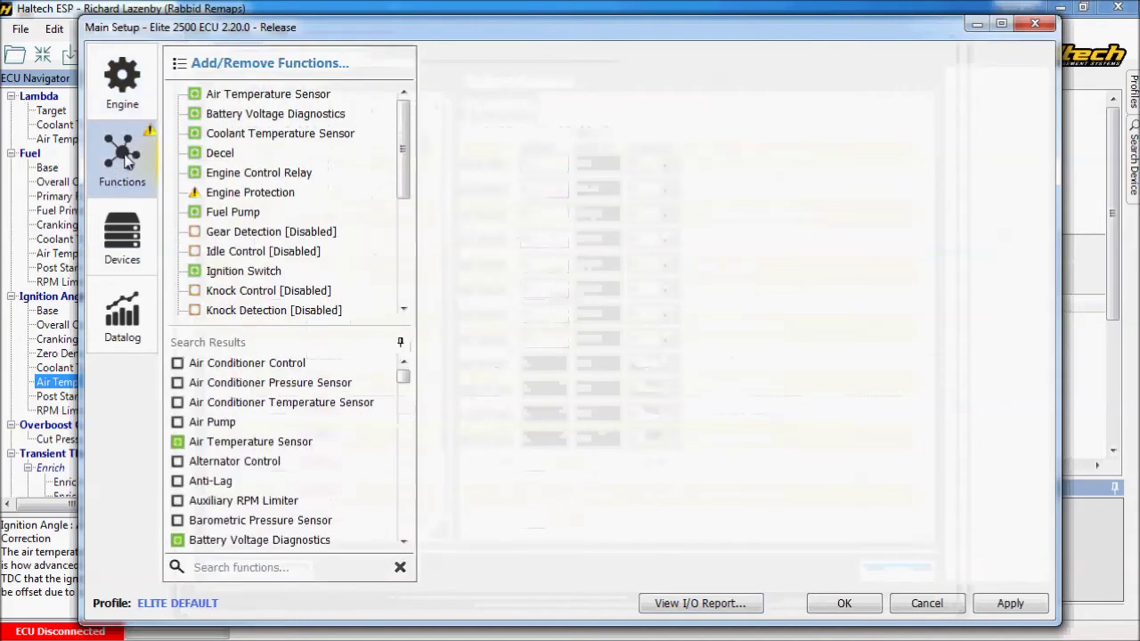
pyautogui.moveTo(404, 172)
pyautogui.mouseDown()
pyautogui.moveTo(423, 292)
pyautogui.moveTo(414, 155)
pyautogui.mouseUp()
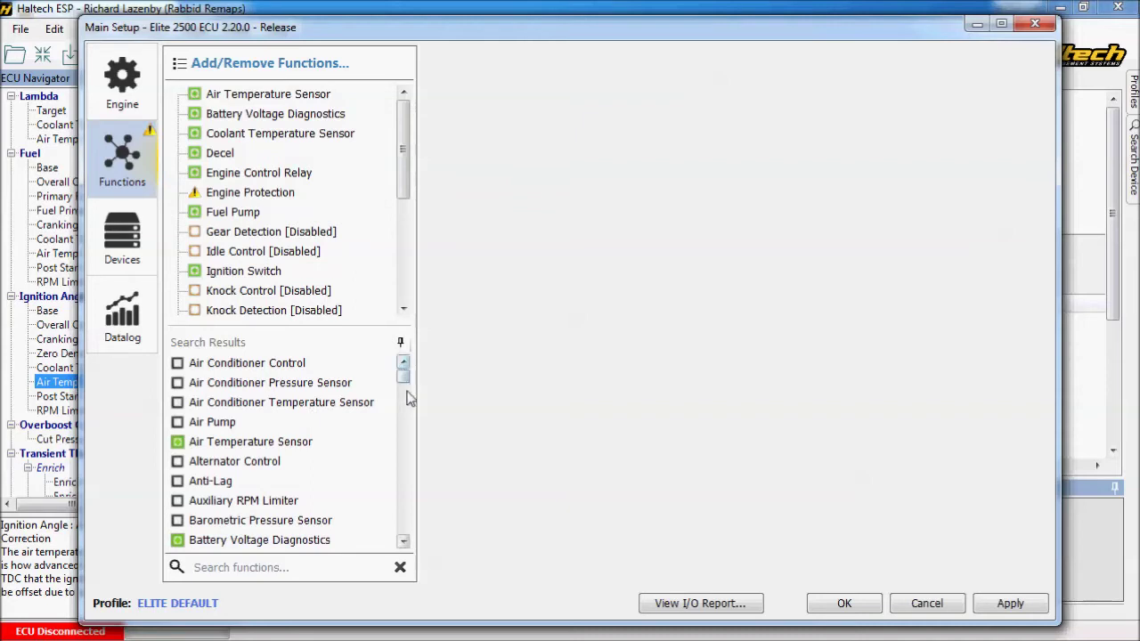
pyautogui.scroll(-8, 402, 441)
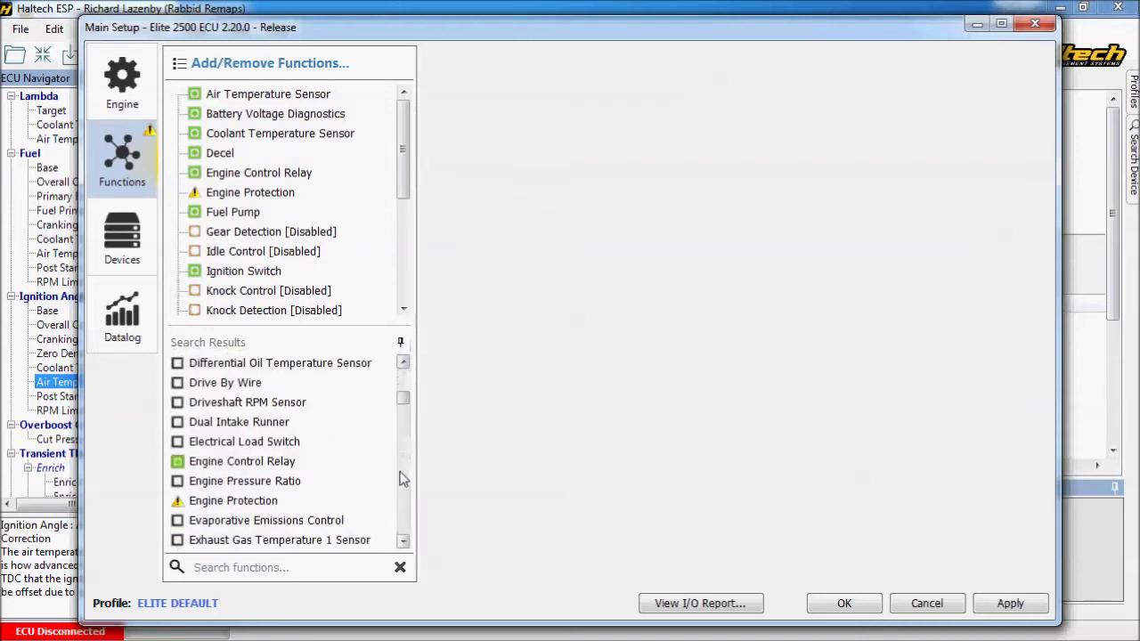
pyautogui.scroll(-8, 402, 476)
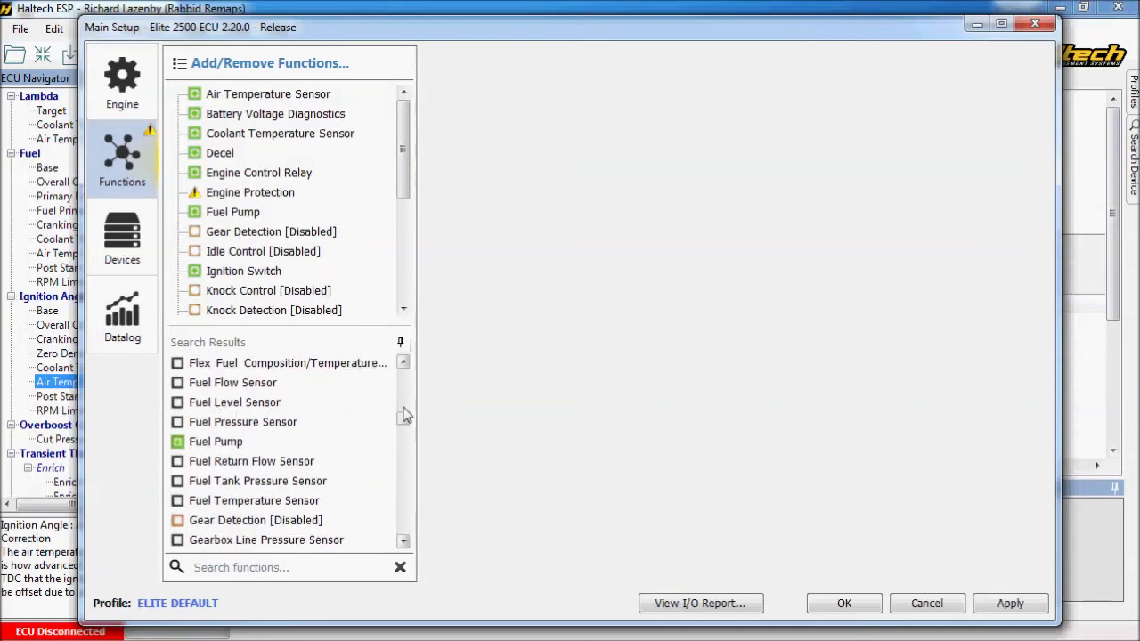
# - Add the Fuel Pressure Sensor function and select pin A16 (AVI2) as its input
pyautogui.click(177, 424)
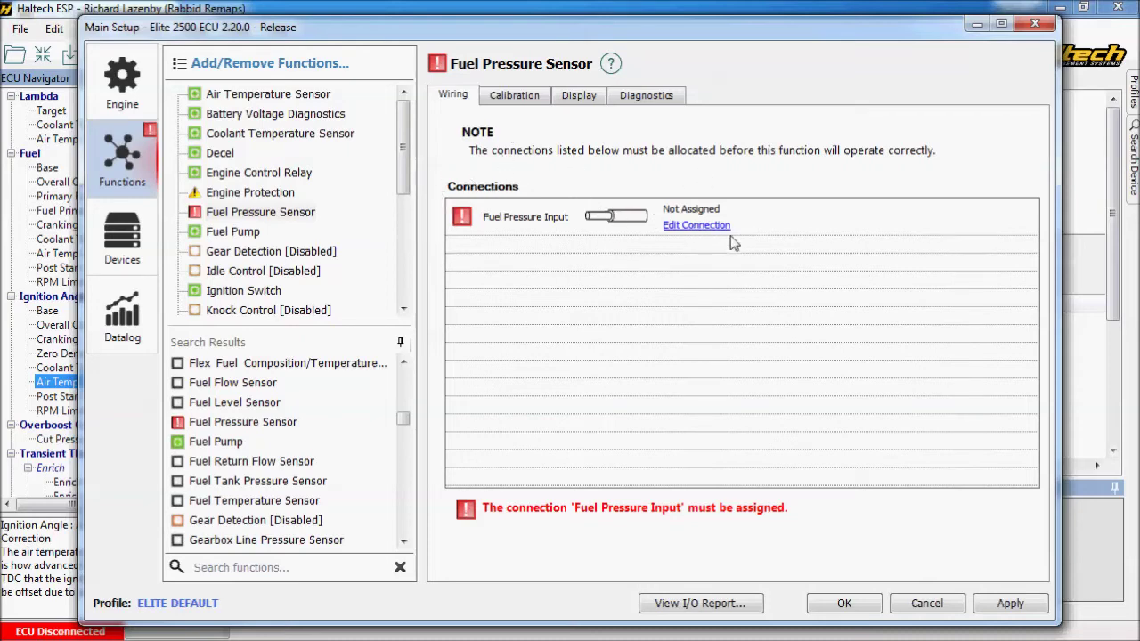
pyautogui.click(690, 225)
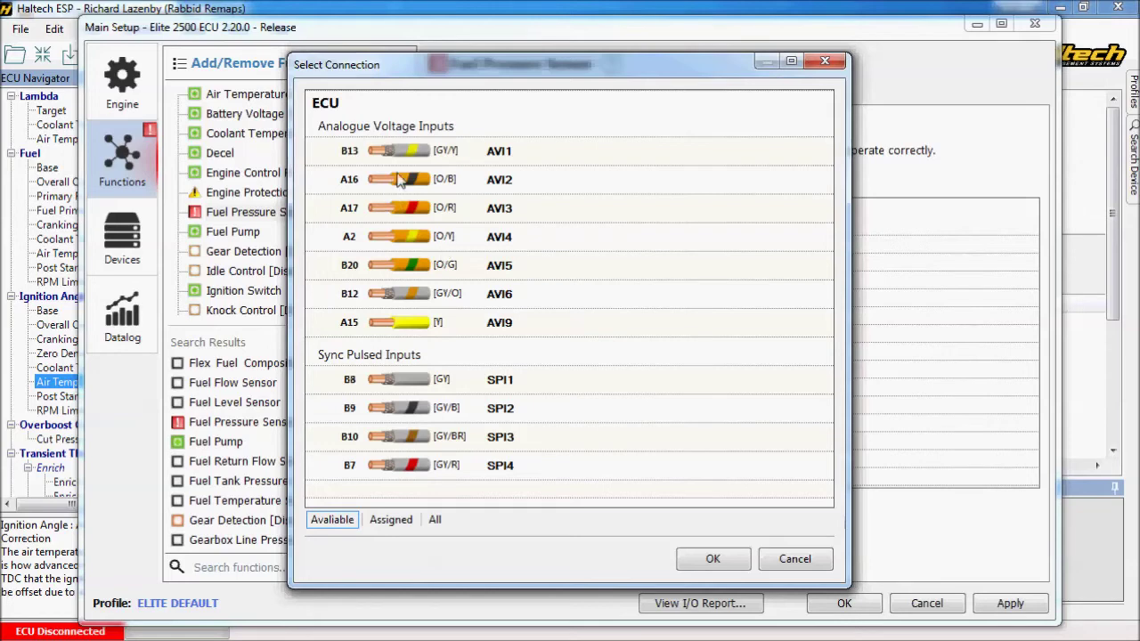
pyautogui.click(479, 192)
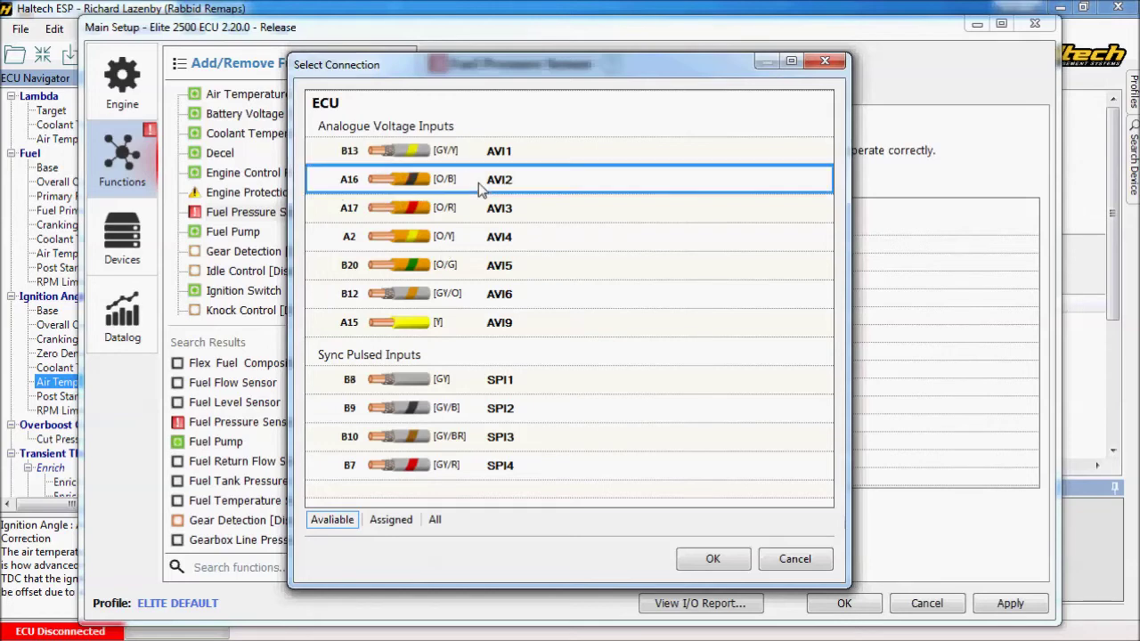
pyautogui.click(712, 559)
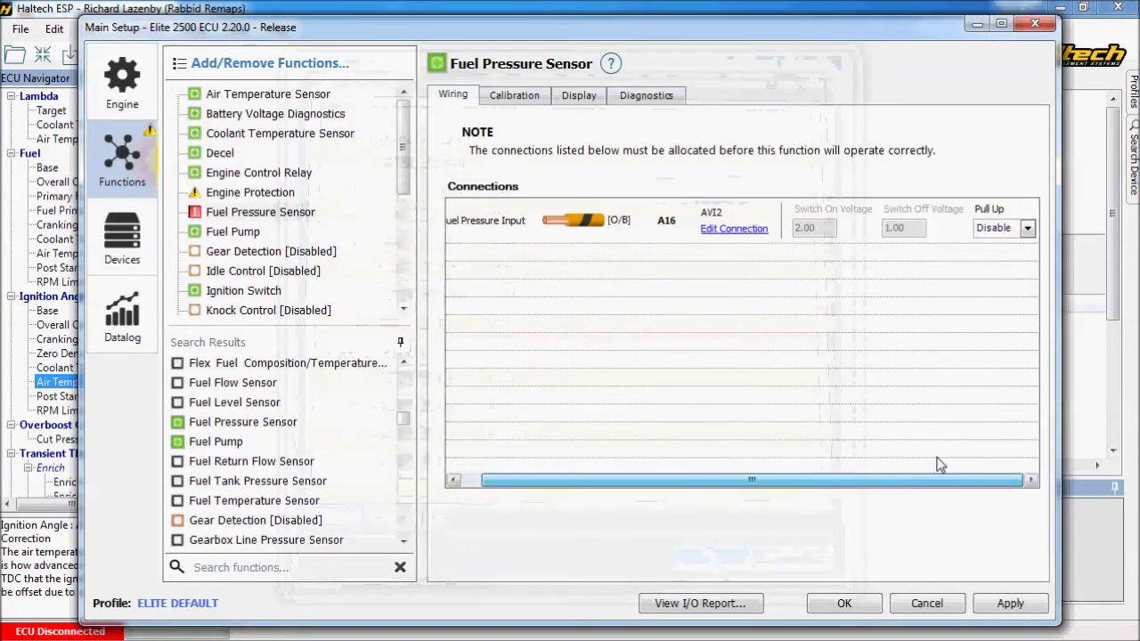
# - Enable the fuel pressure input's pull-up and view its 0.50–4.35 V calibration
pyautogui.click(1026, 228)
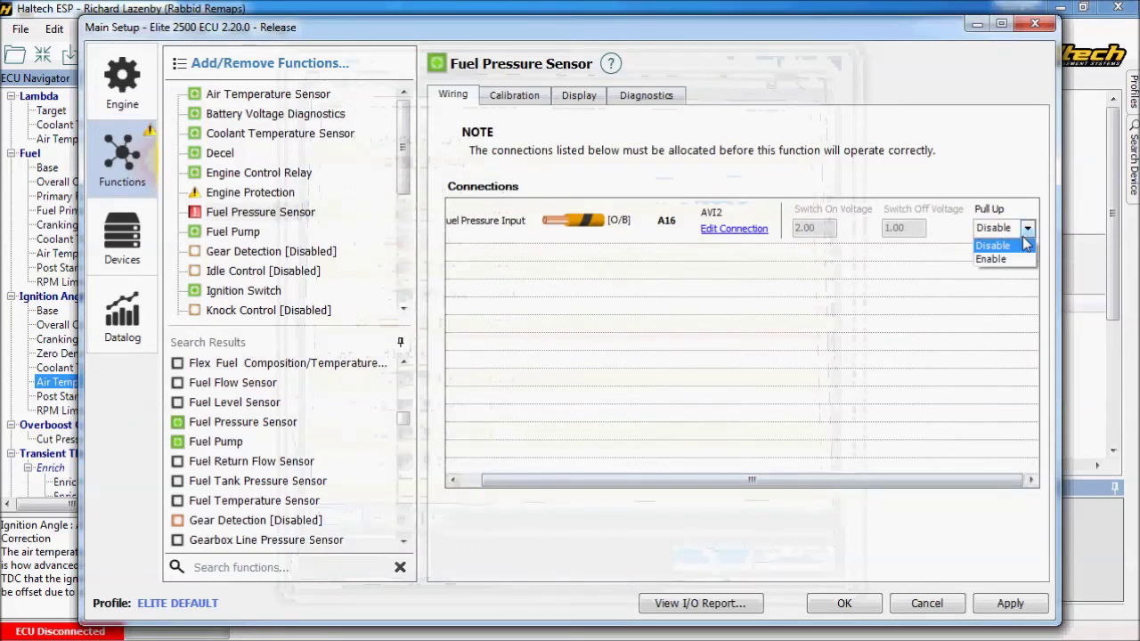
pyautogui.click(1014, 261)
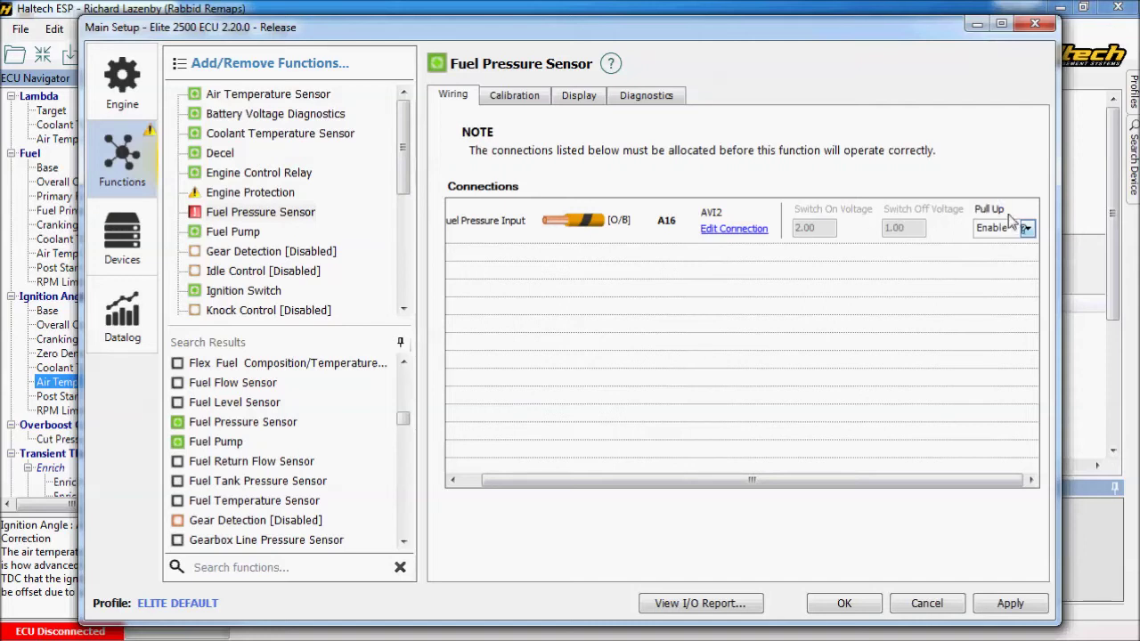
pyautogui.click(533, 100)
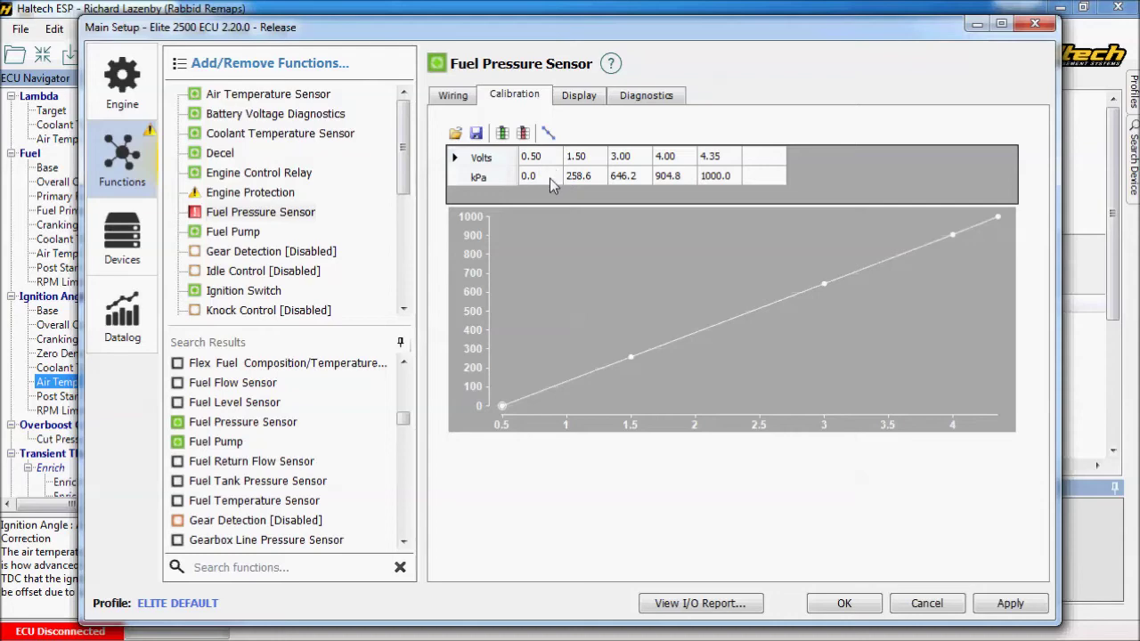
# - Load and apply Pressure - Haltech 10 Bar.cal as the fuel pressure sensor calibration
pyautogui.click(455, 133)
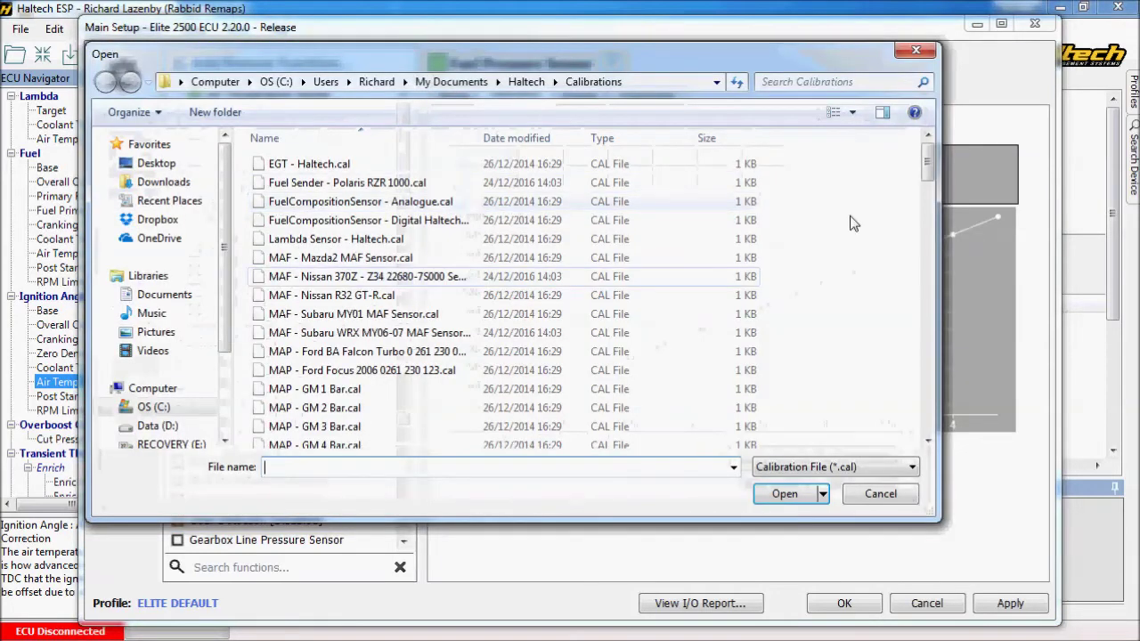
pyautogui.moveTo(931, 171); pyautogui.dragTo(946, 276)
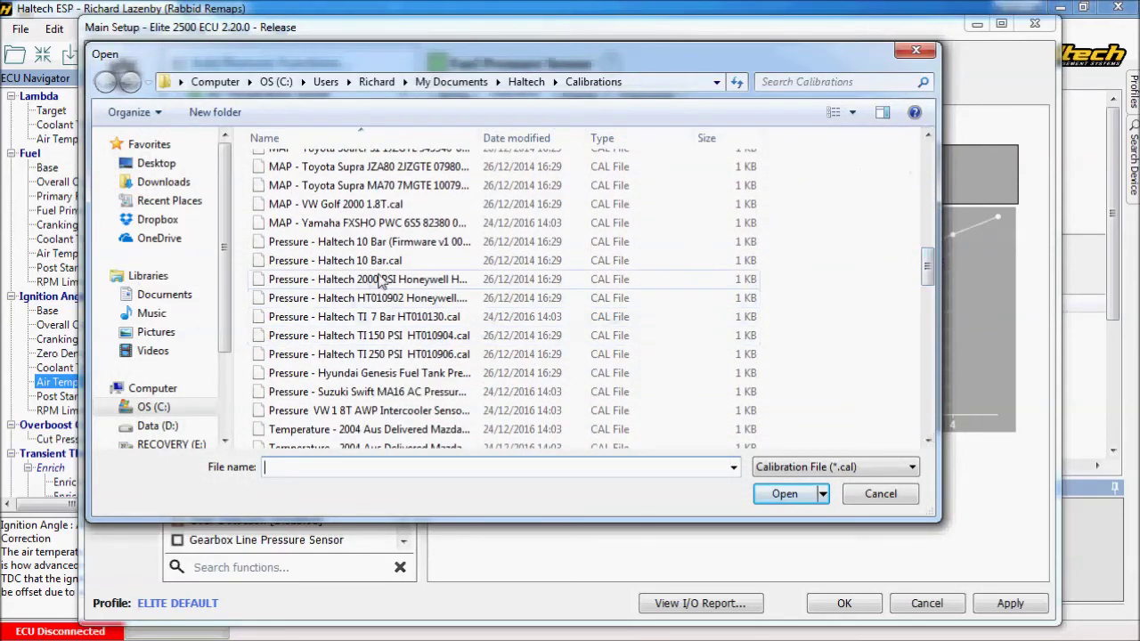
pyautogui.click(415, 284)
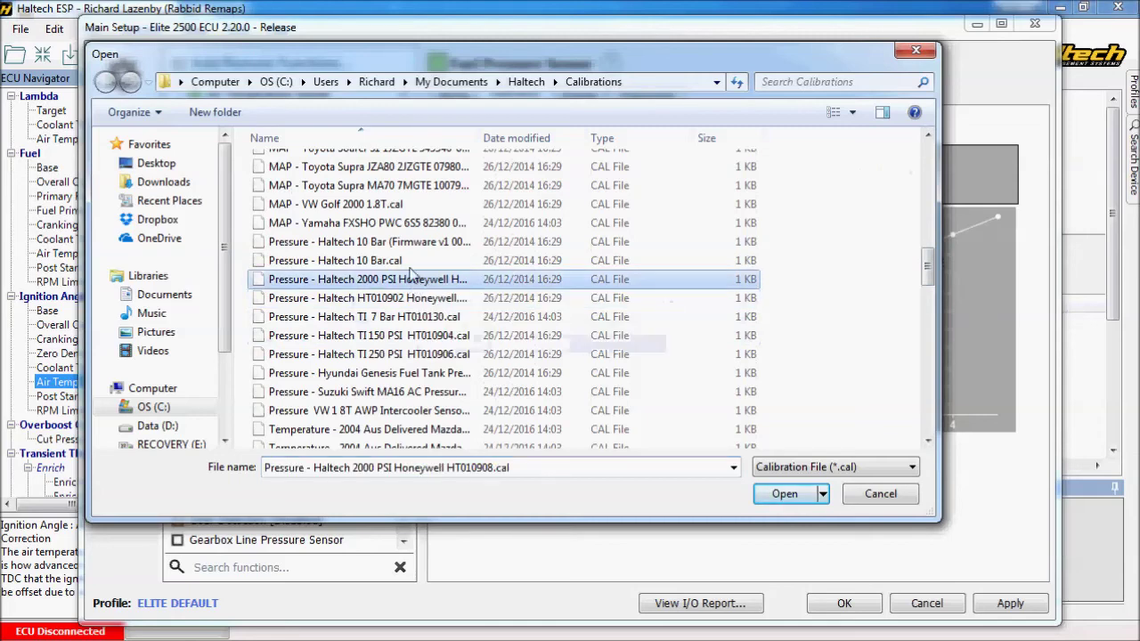
pyautogui.click(395, 265)
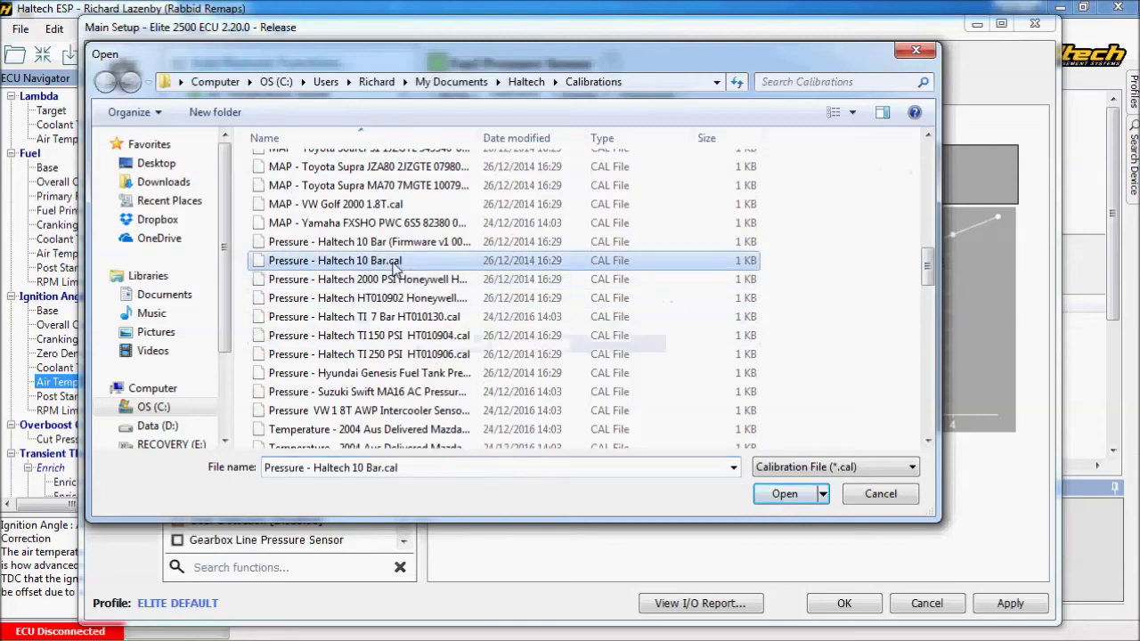
pyautogui.doubleClick(328, 263)
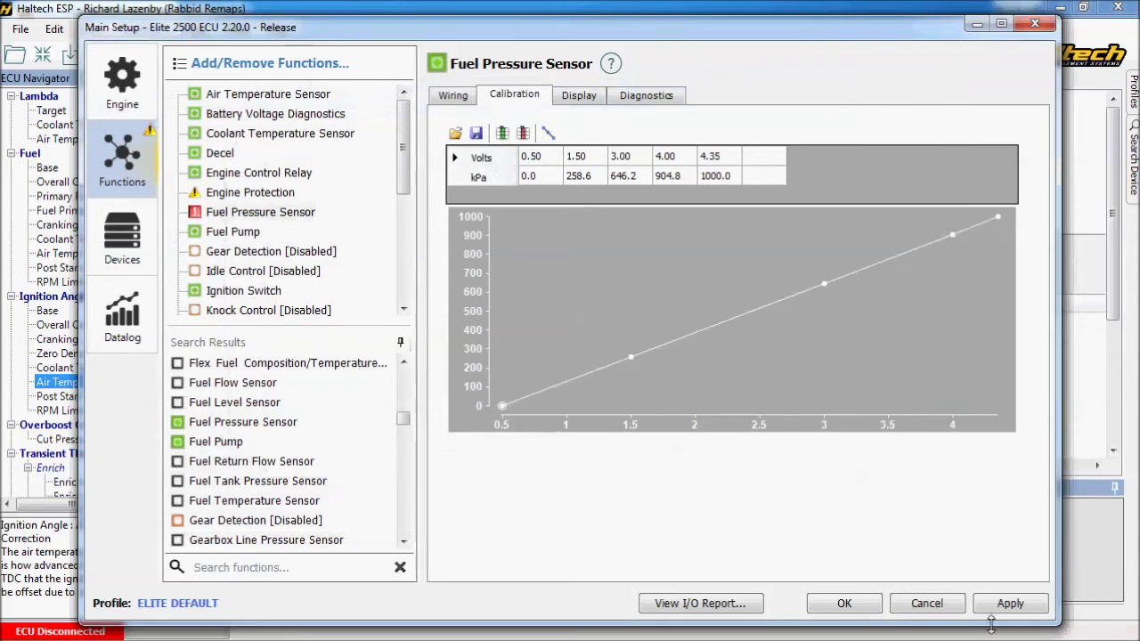
pyautogui.click(1010, 604)
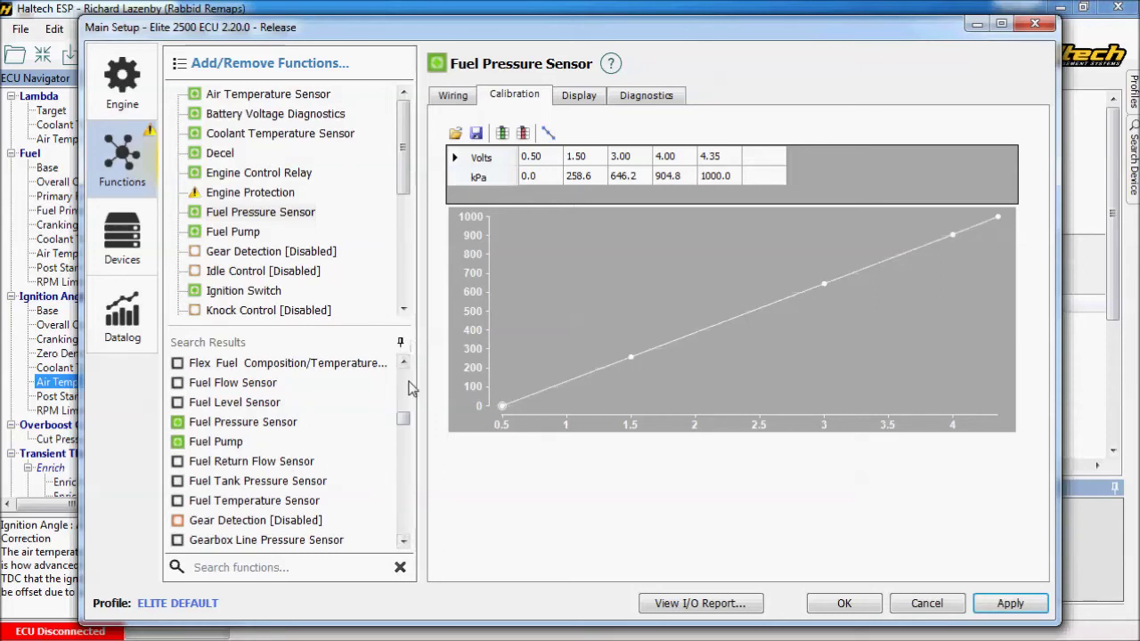
pyautogui.scroll(3, 408, 396)
# - Add the Oil Pressure Sensor function wired to pin A17 (AVI3)
pyautogui.scroll(-8, 405, 472)
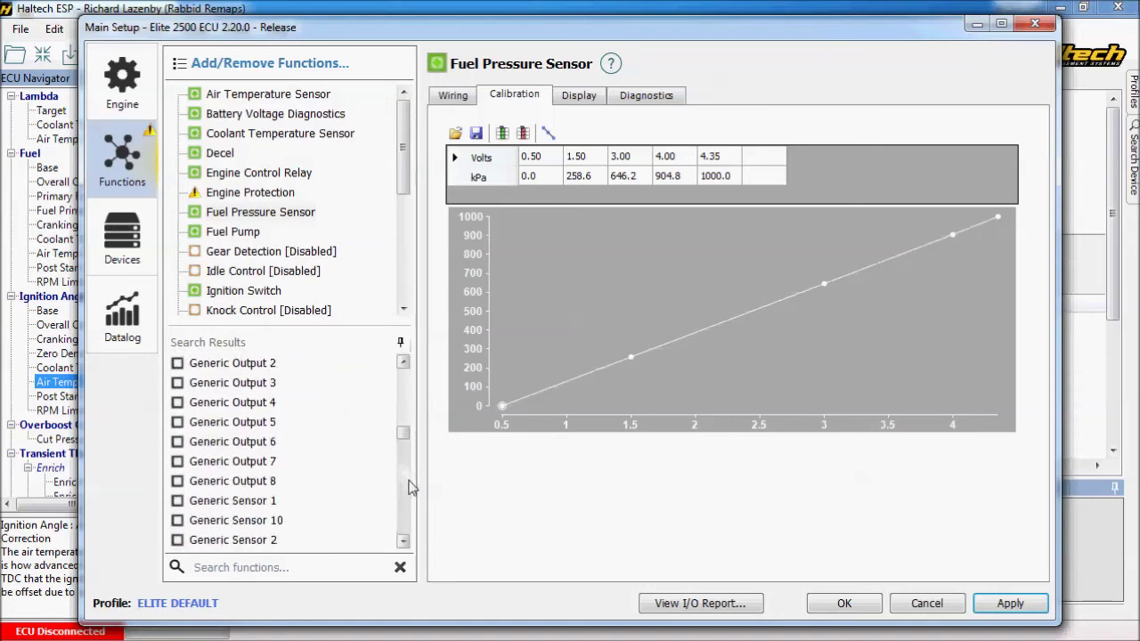
pyautogui.scroll(-7, 405, 458)
pyautogui.moveTo(405, 459); pyautogui.dragTo(405, 490)
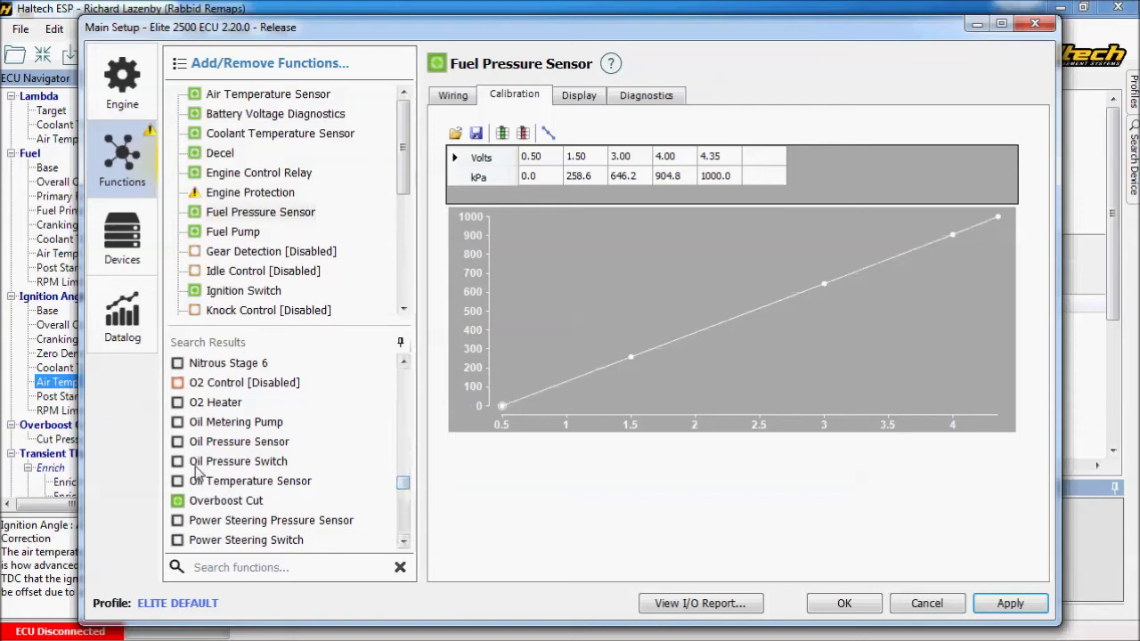
pyautogui.click(178, 442)
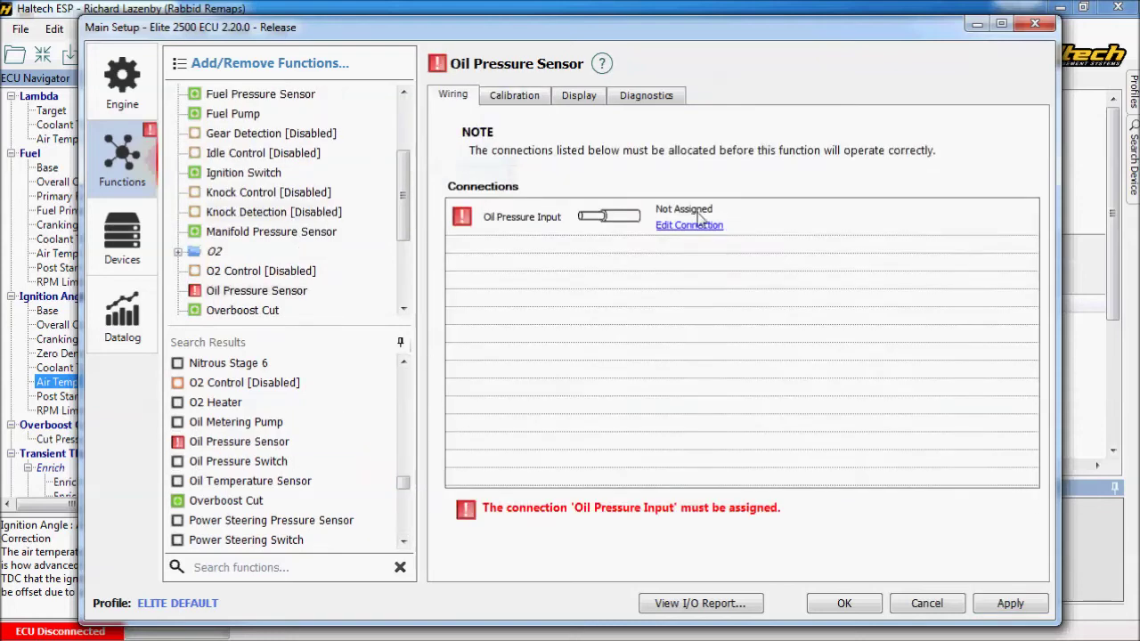
pyautogui.click(684, 226)
pyautogui.click(509, 181)
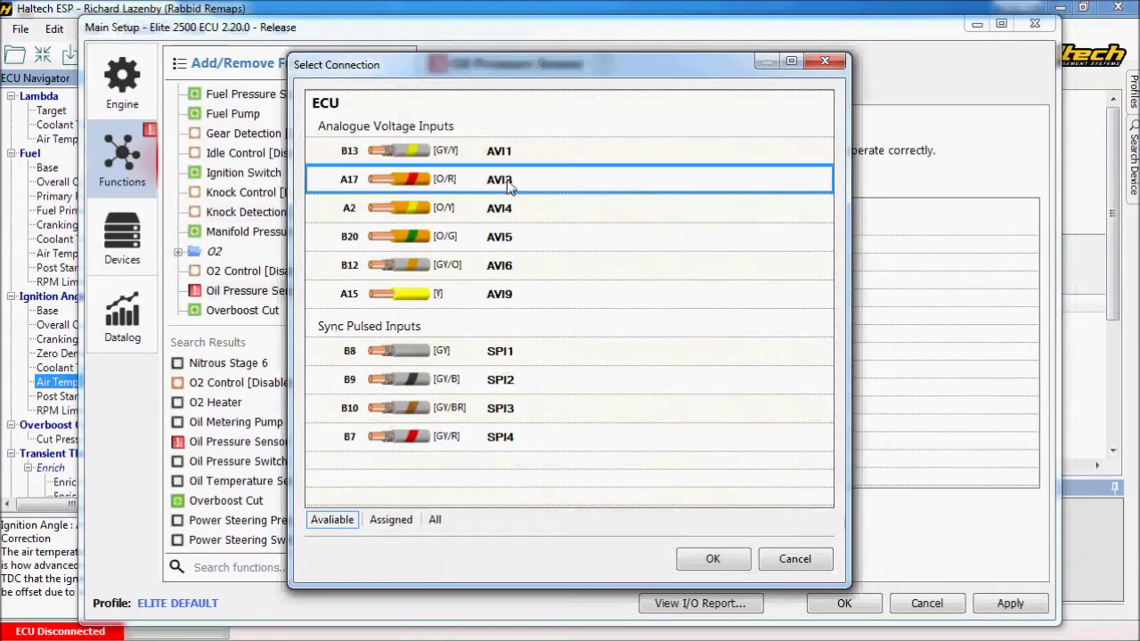
pyautogui.click(712, 558)
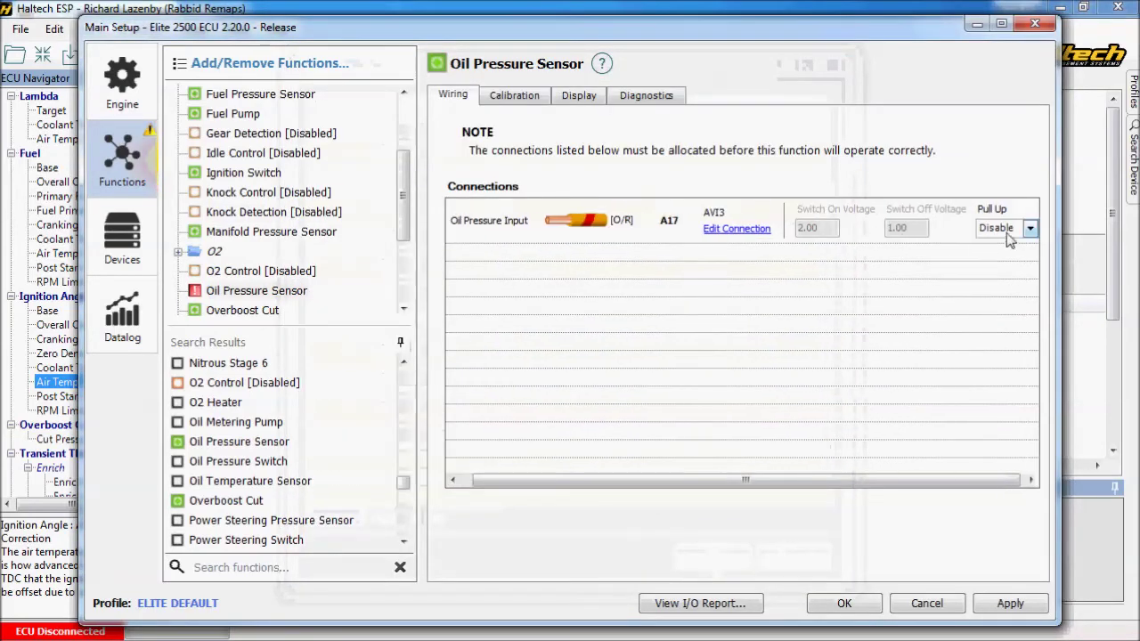
# - Enable the oil pressure input's pull-up and browse its calibration files
pyautogui.click(1024, 229)
pyautogui.click(1009, 260)
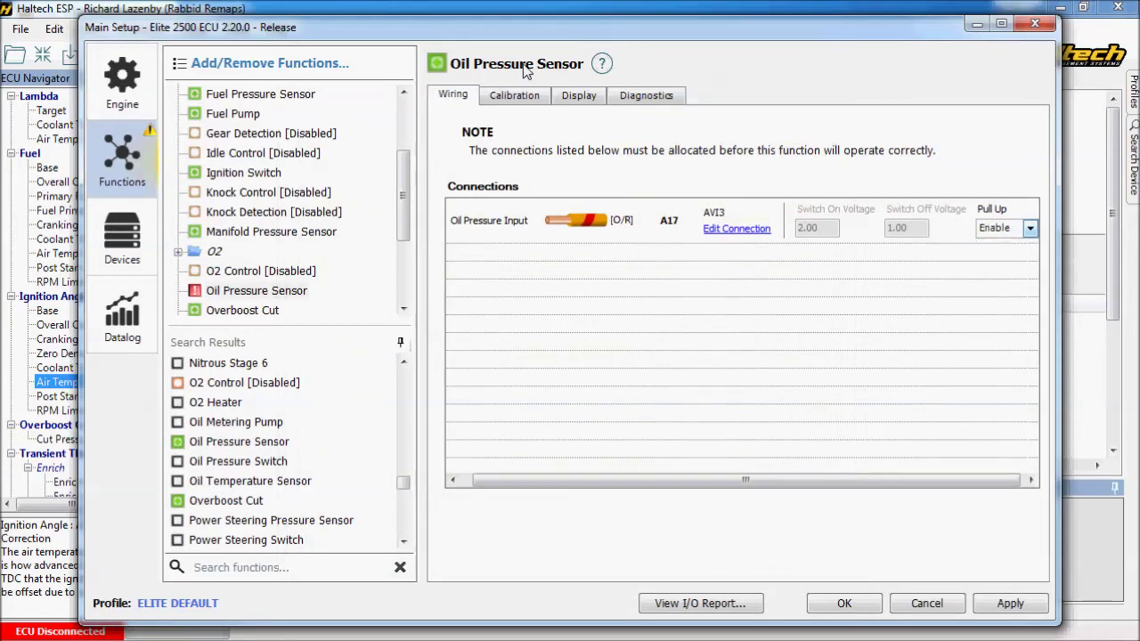
pyautogui.click(511, 98)
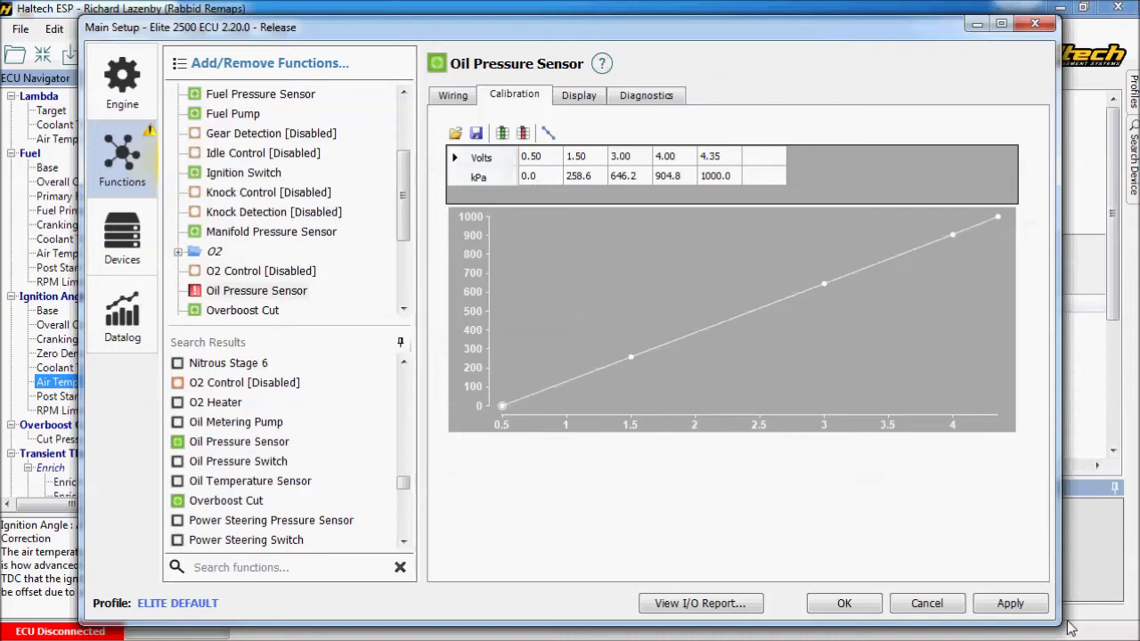
pyautogui.click(455, 133)
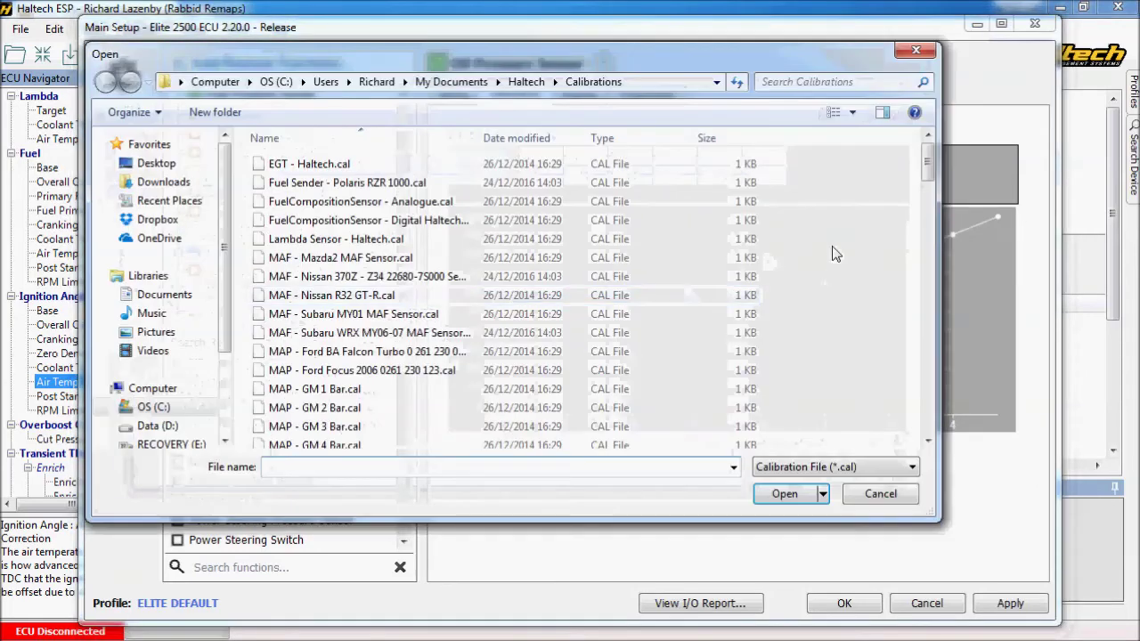
# - Apply Pressure - Haltech 10 Bar.cal to oil pressure, then view Air Temperature Sensor wiring (B3, AVI7)
pyautogui.moveTo(924, 156); pyautogui.dragTo(929, 271)
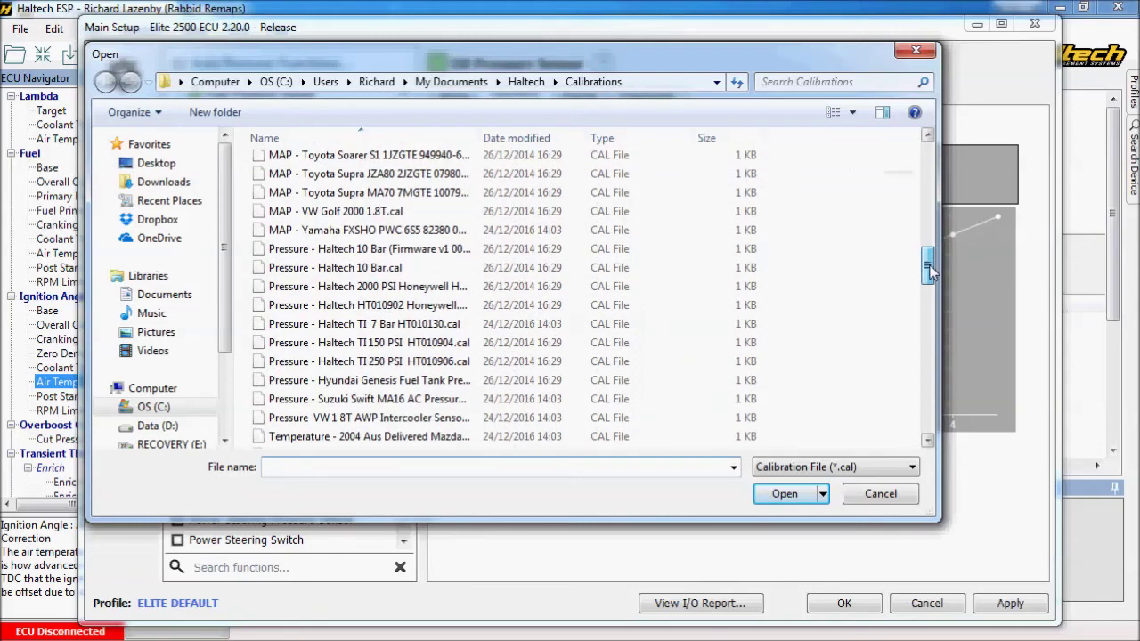
pyautogui.doubleClick(365, 268)
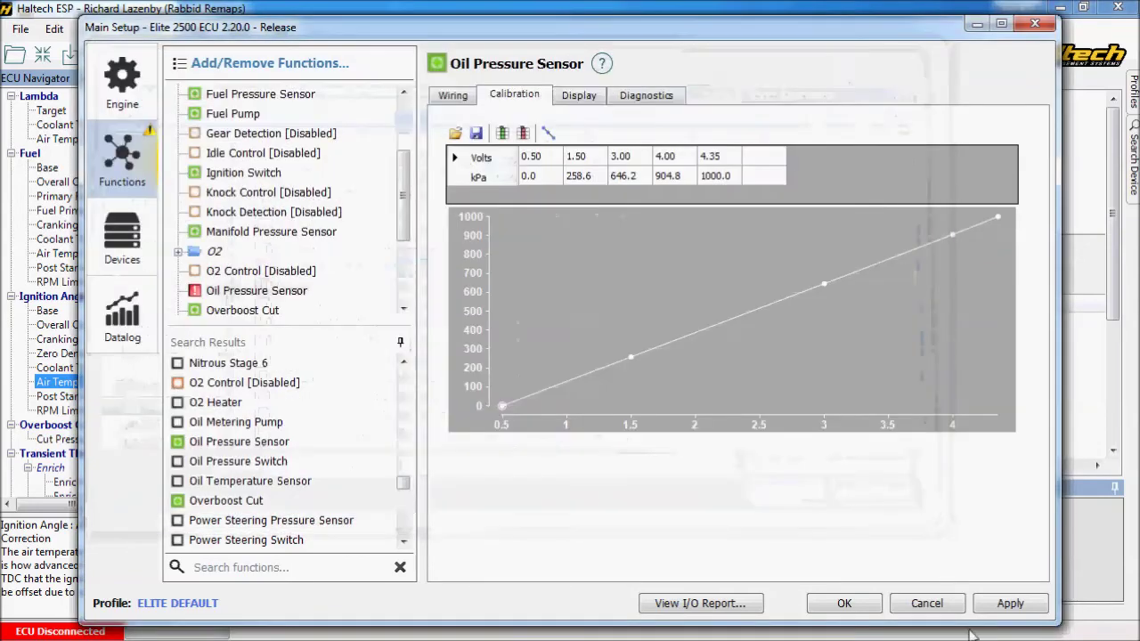
pyautogui.click(998, 605)
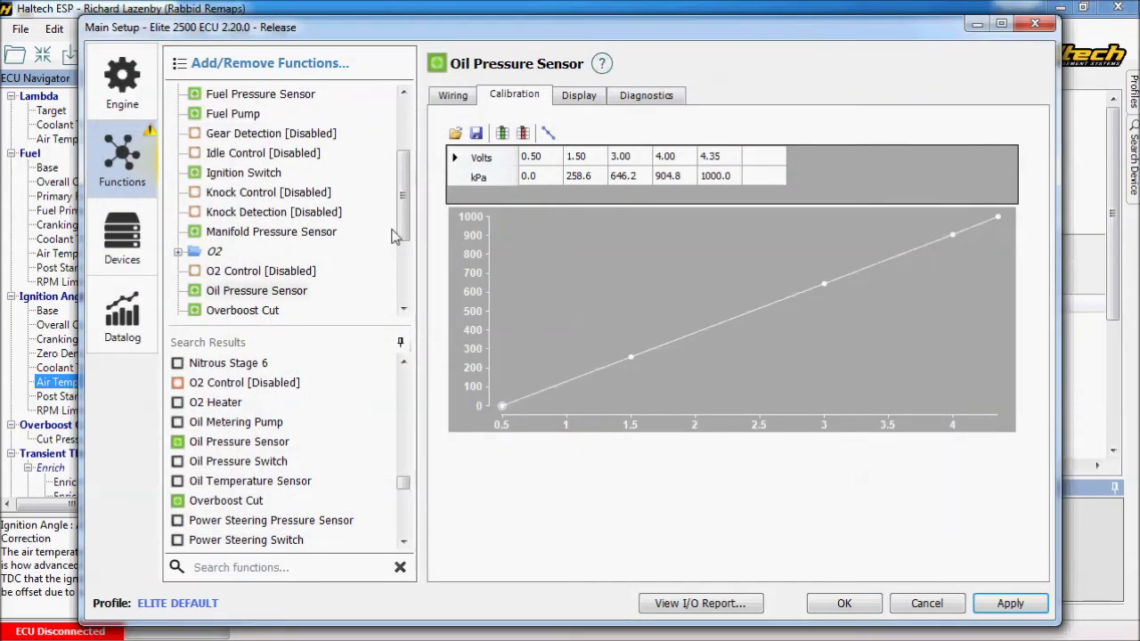
pyautogui.moveTo(404, 210); pyautogui.dragTo(405, 140)
pyautogui.click(313, 96)
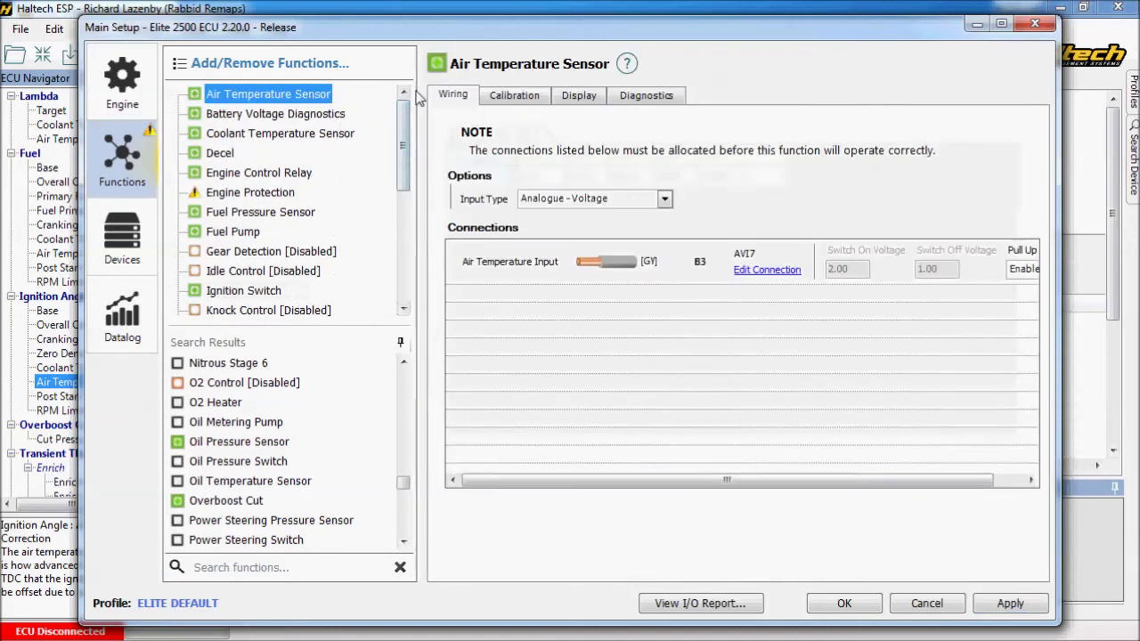
# - Review the Battery Voltage Diagnostics, Coolant Temperature and Fuel Pressure Sensor settings
pyautogui.click(240, 114)
pyautogui.click(252, 133)
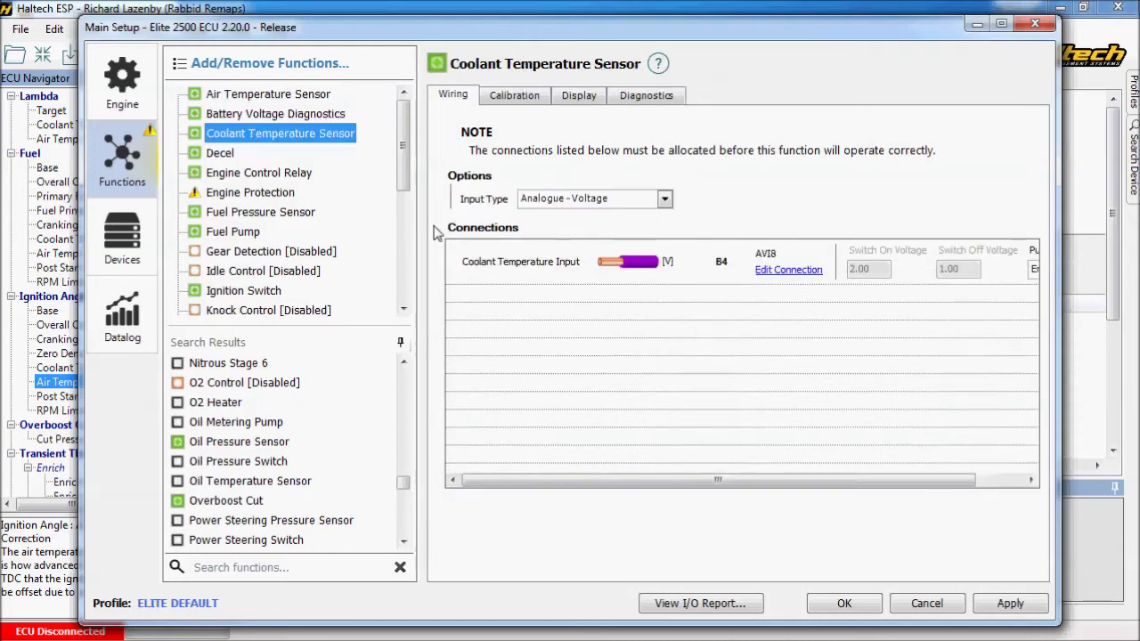
pyautogui.click(253, 212)
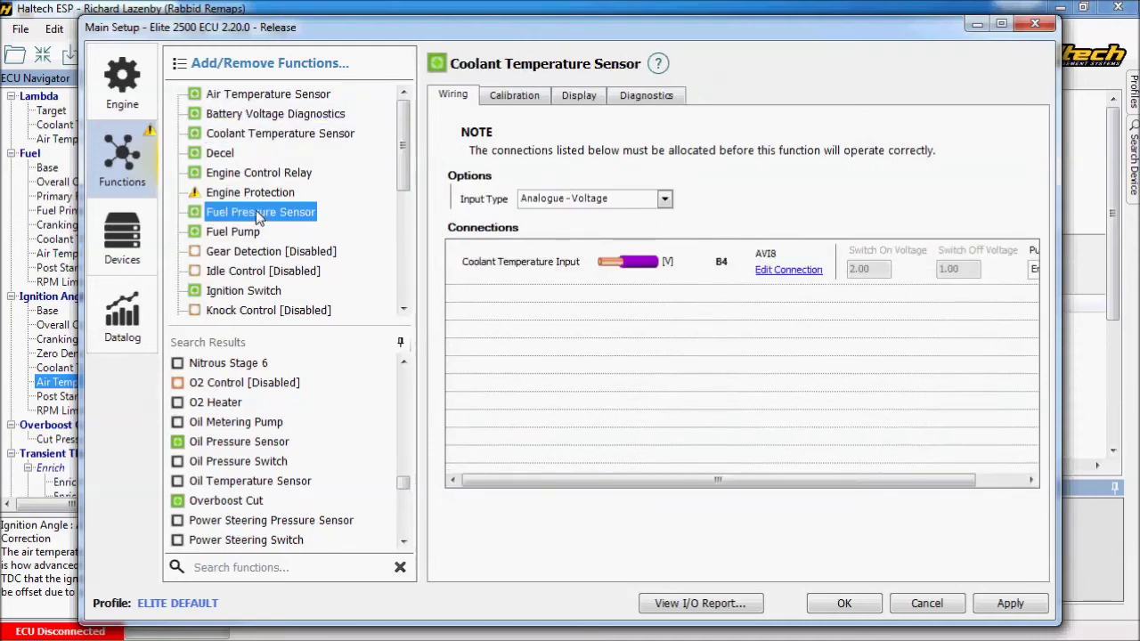
# - Enable Idle Control as a BAC Two Wire valve on A31 (STEP1 P1), and add Knock Control
pyautogui.click(258, 271)
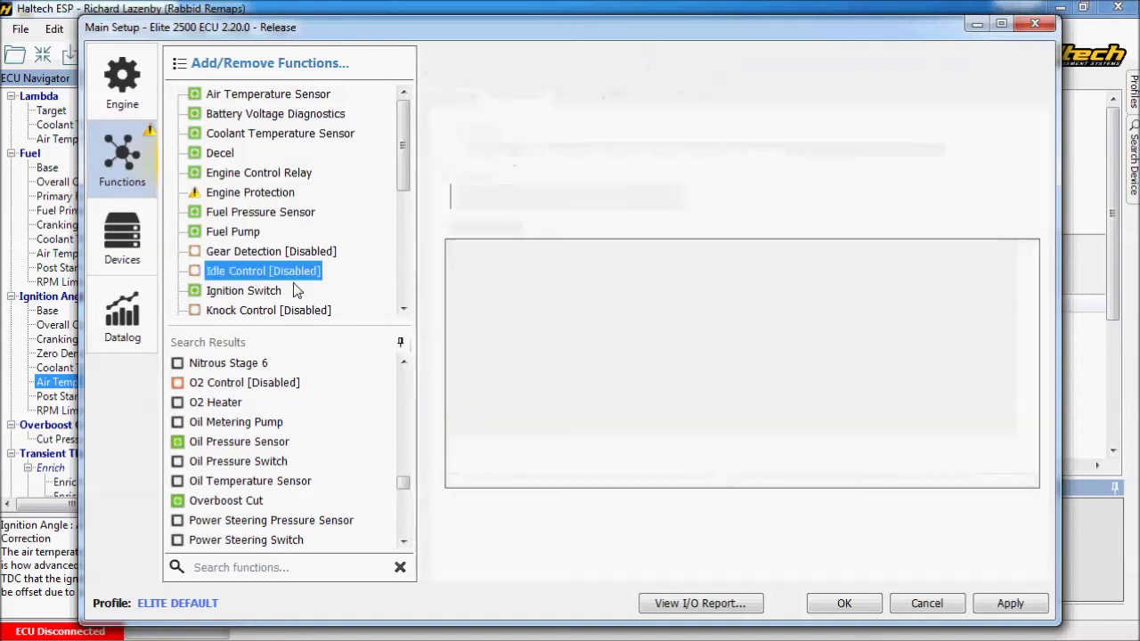
pyautogui.click(193, 271)
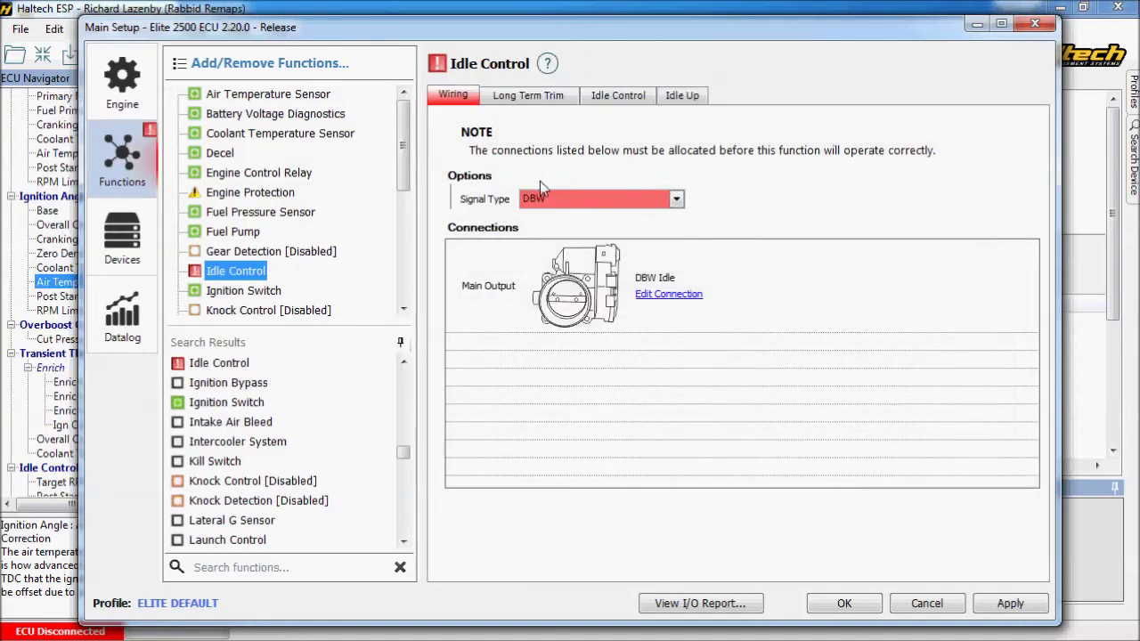
pyautogui.click(578, 195)
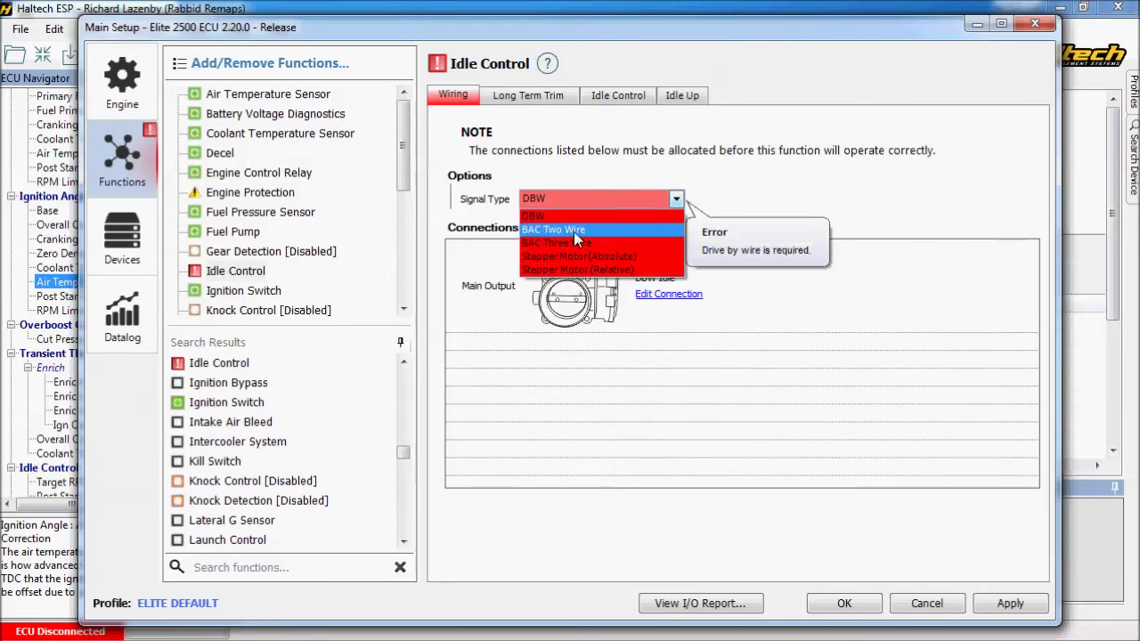
pyautogui.click(575, 231)
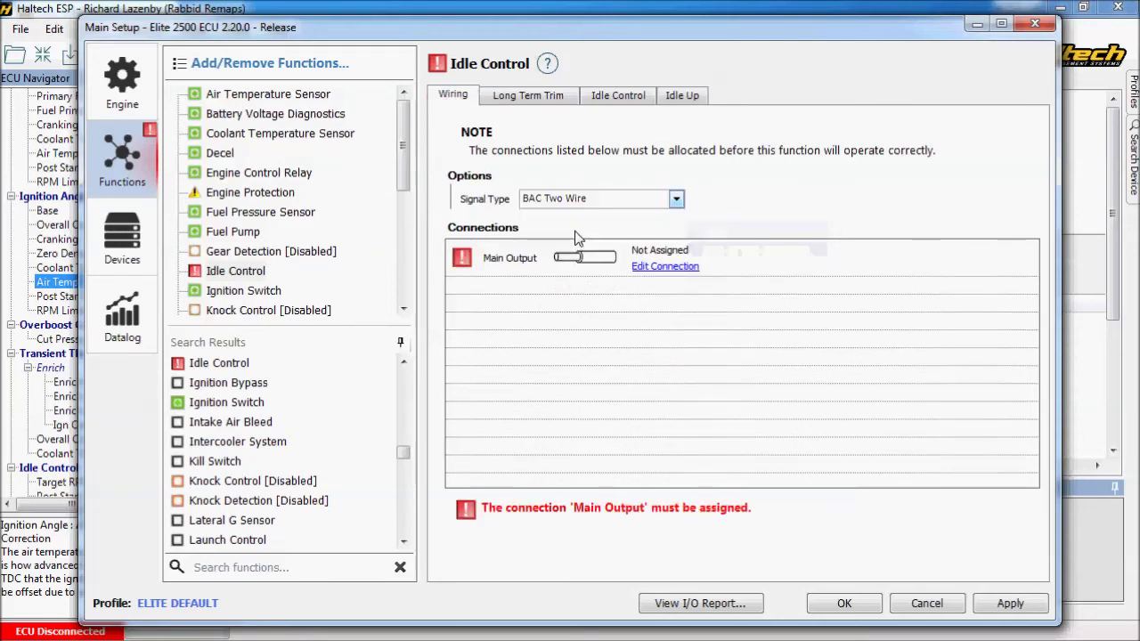
pyautogui.click(676, 267)
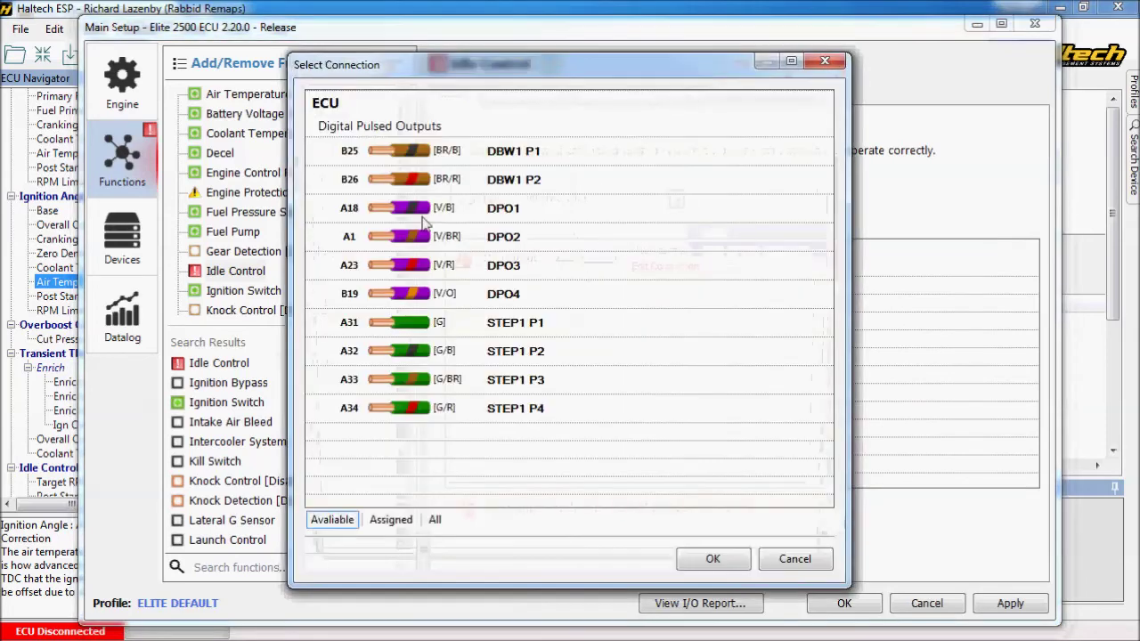
pyautogui.click(522, 328)
pyautogui.click(713, 559)
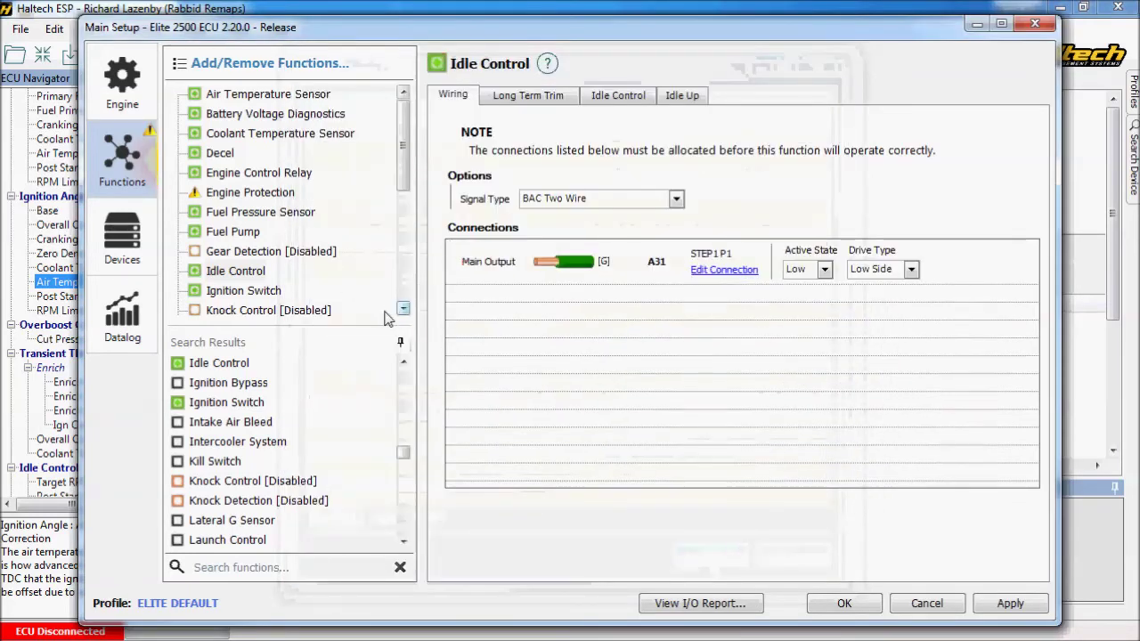
pyautogui.click(195, 310)
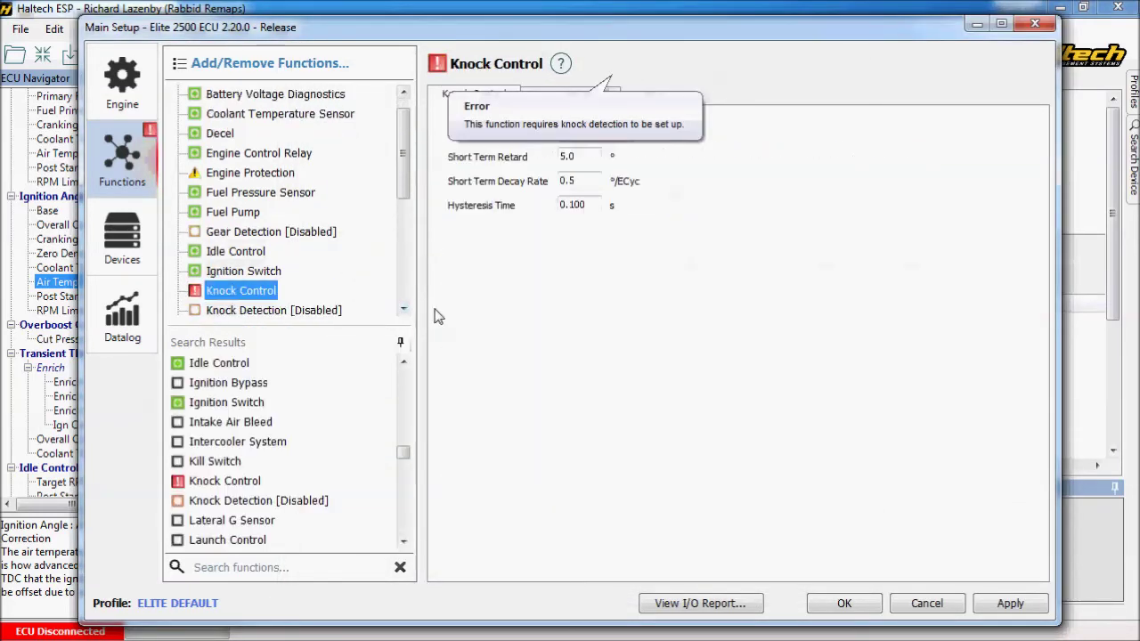
# - Enable the Knock Detection and Tachometer functions
pyautogui.click(402, 311)
pyautogui.click(195, 291)
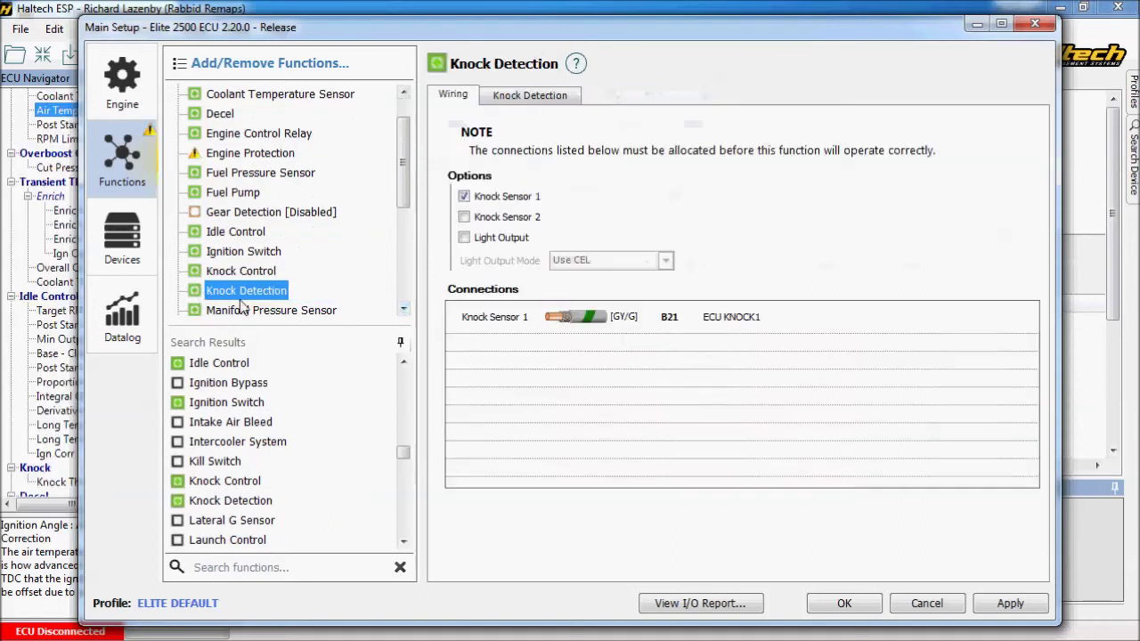
pyautogui.moveTo(402, 186); pyautogui.dragTo(408, 254)
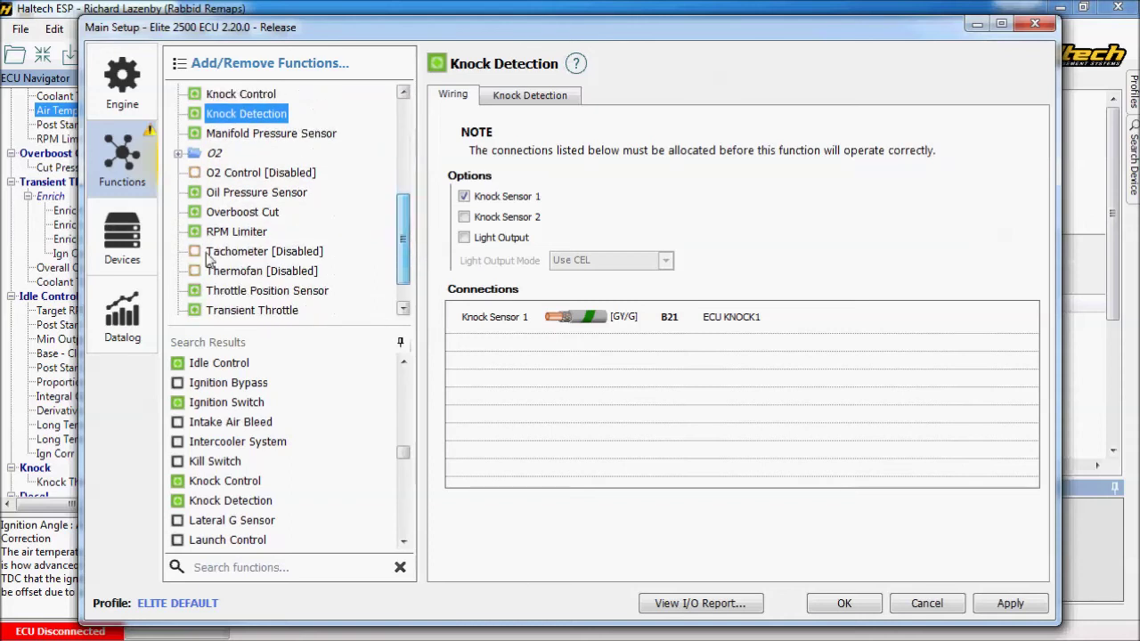
pyautogui.click(196, 252)
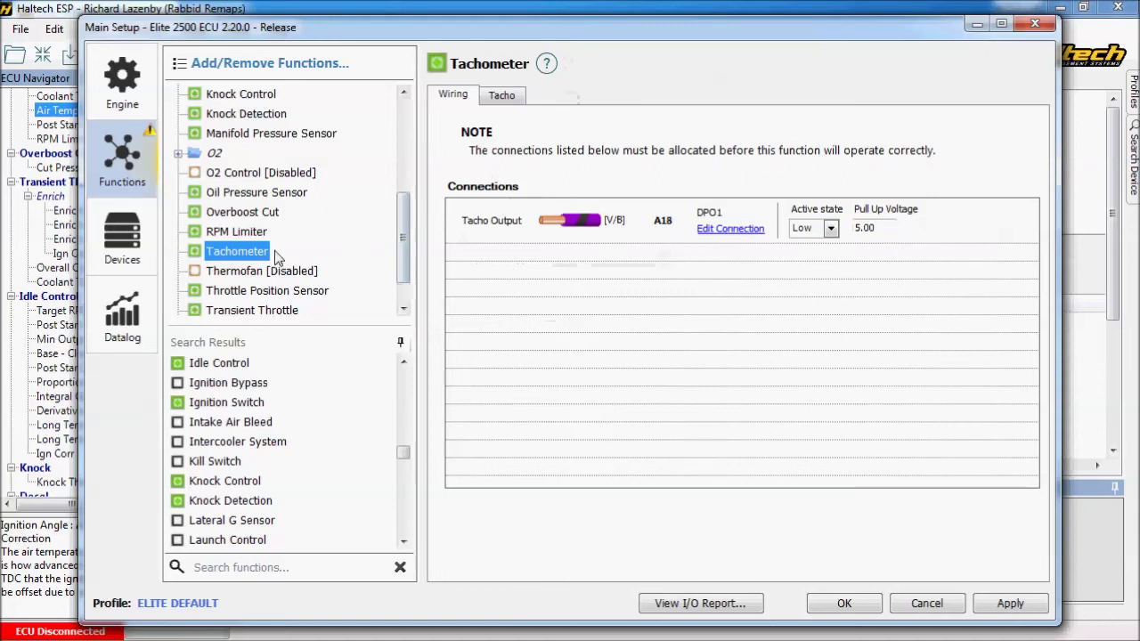
# - Add Thermofan with its Thermofan 1 output wired to pin A1 (DPO2)
pyautogui.click(195, 272)
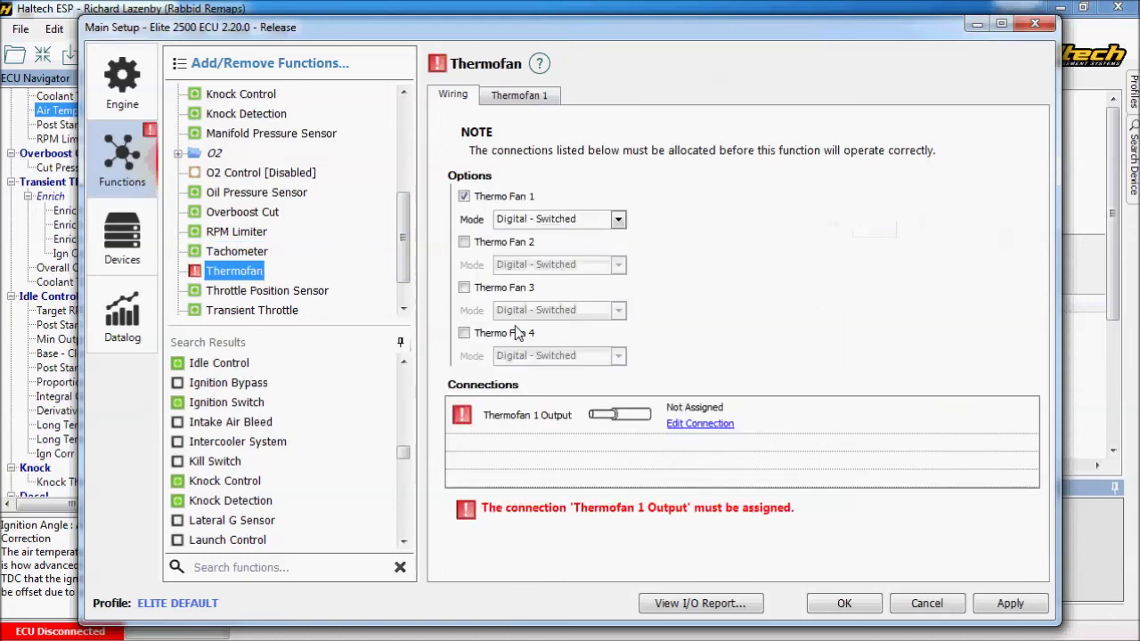
pyautogui.click(699, 423)
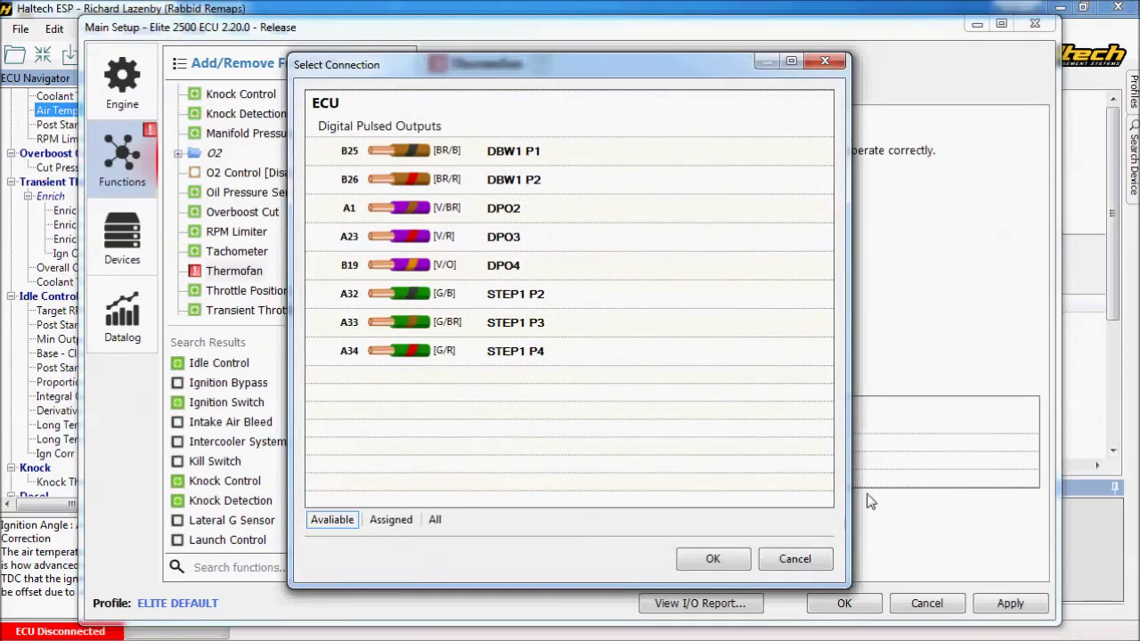
pyautogui.click(529, 208)
pyautogui.click(723, 564)
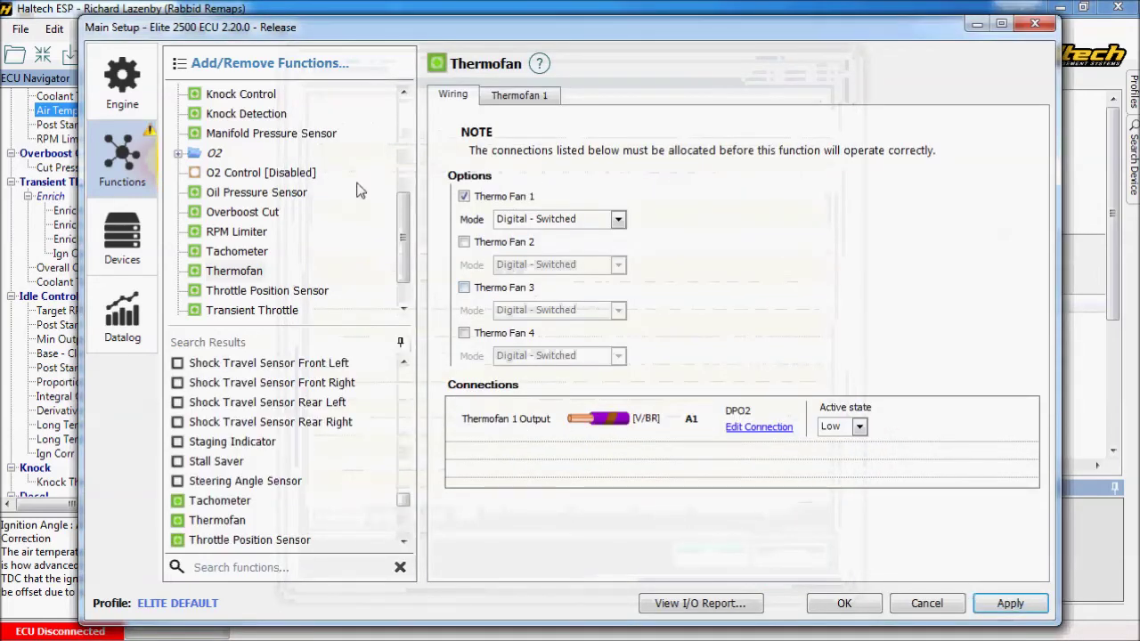
pyautogui.scroll(-2, 406, 250)
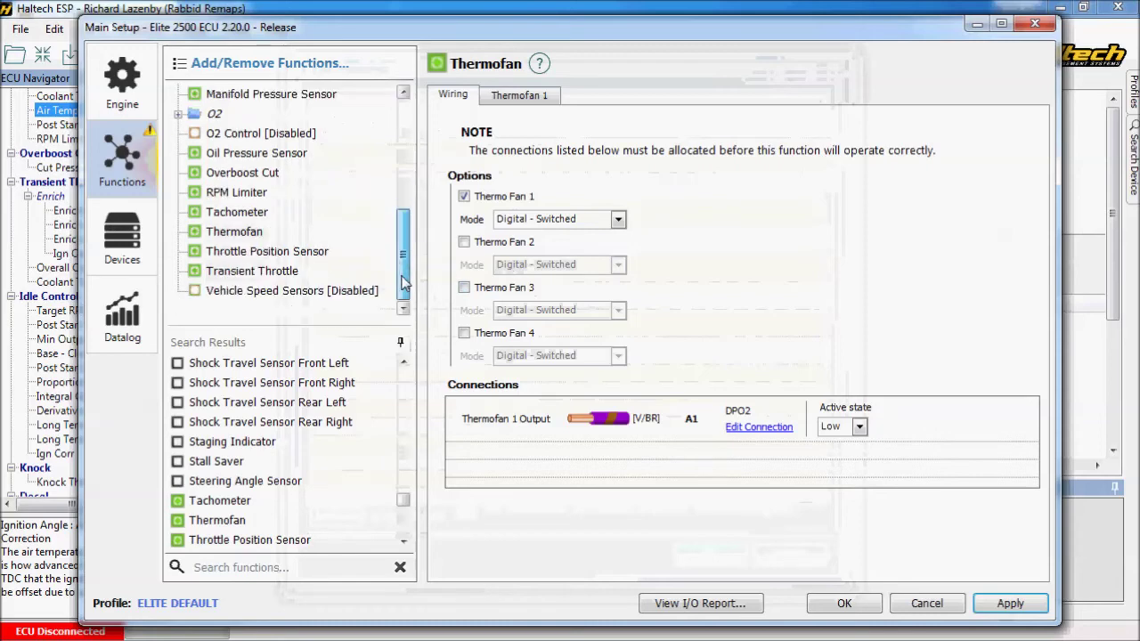
# - Enable Vehicle Speed Sensors on drive train pin B8 (SPI1), and tick Boost Control
pyautogui.click(195, 295)
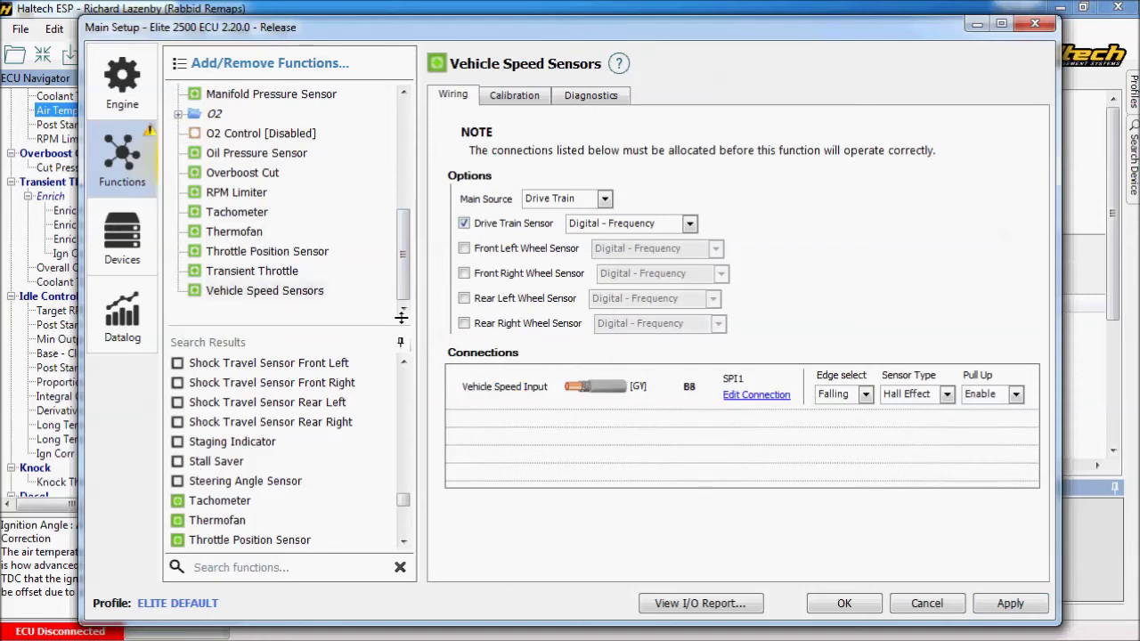
pyautogui.moveTo(402, 501); pyautogui.dragTo(417, 382)
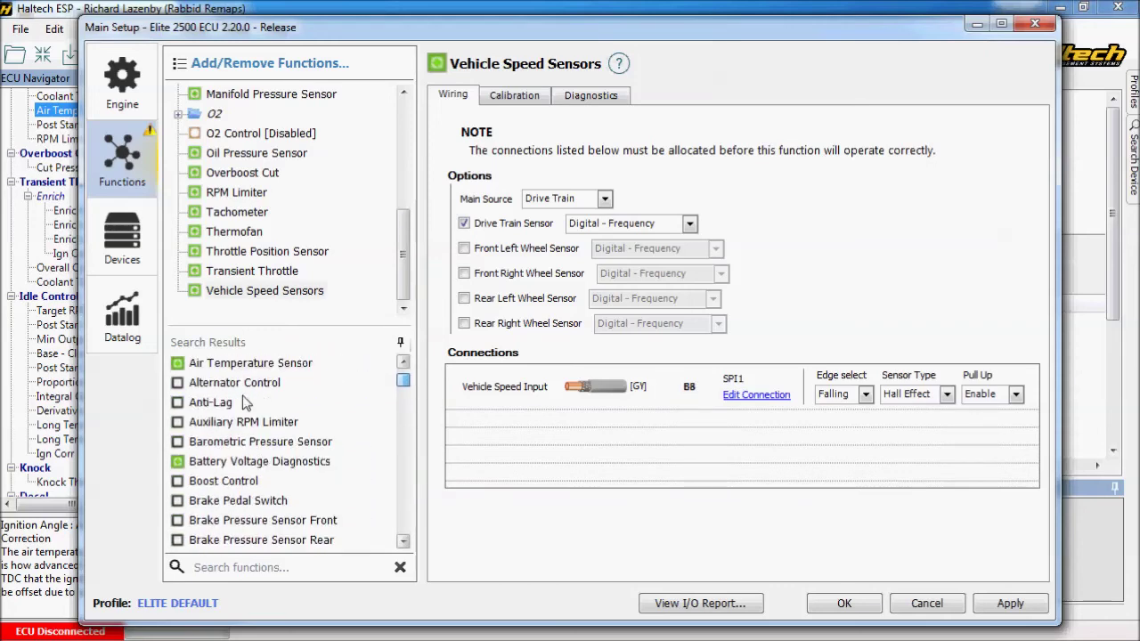
pyautogui.click(177, 480)
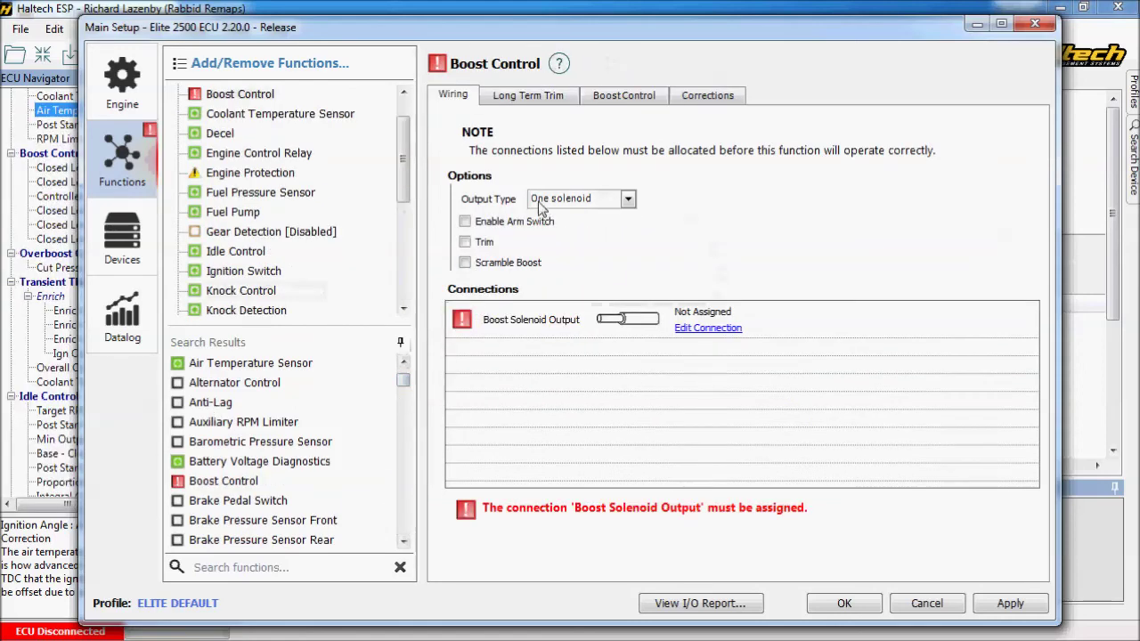
# - Wire the Boost Control solenoid output to pin A23 (DPO3)
pyautogui.click(728, 331)
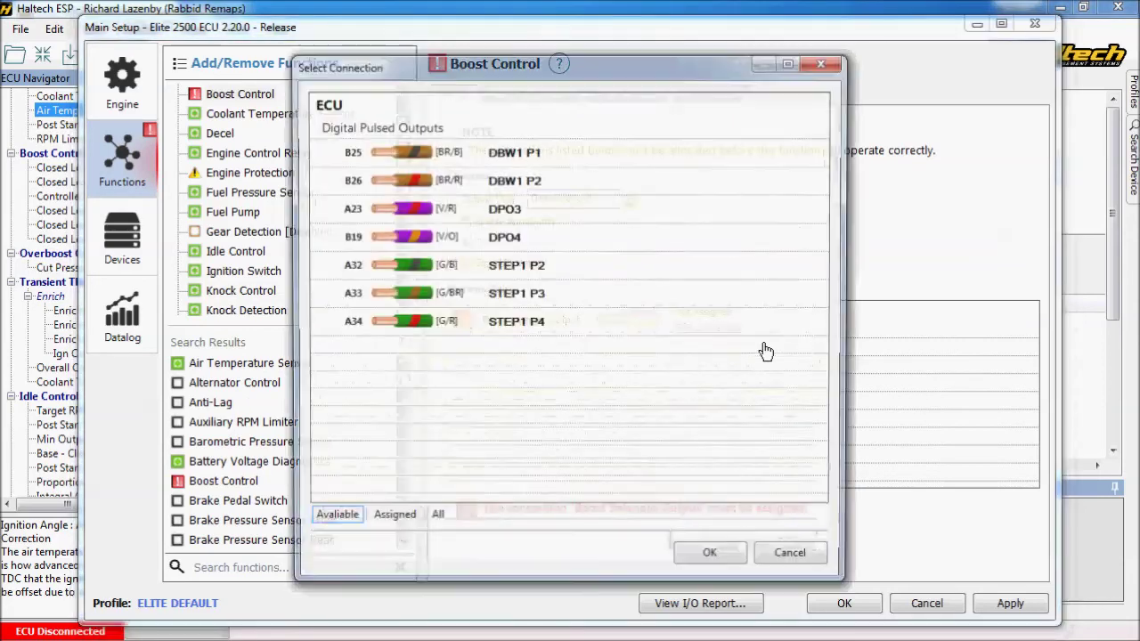
pyautogui.click(507, 210)
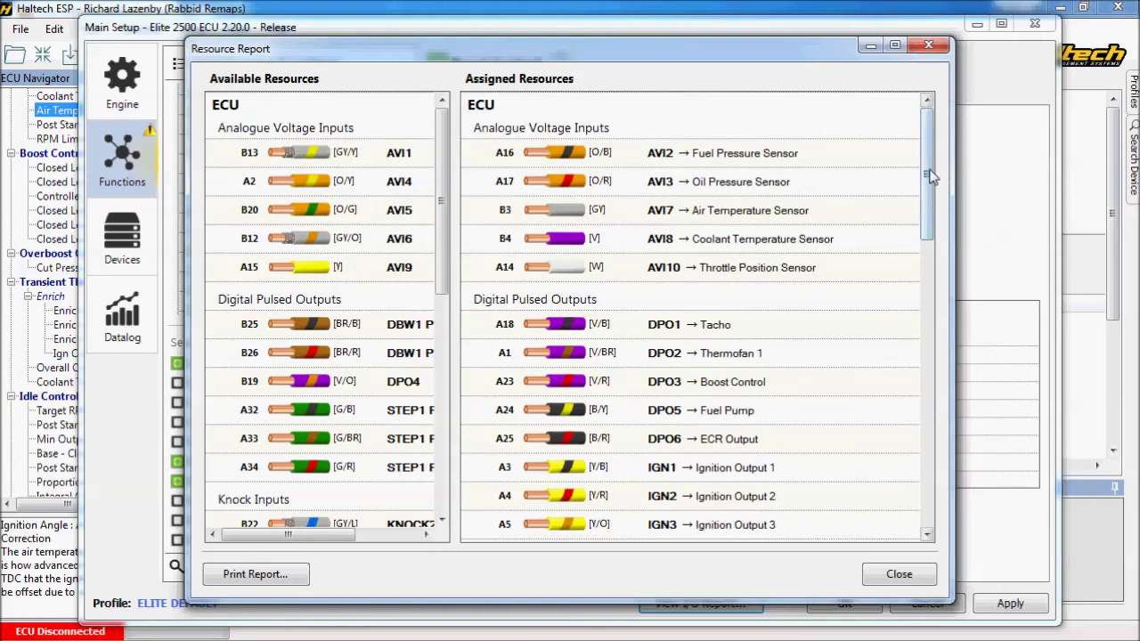
# - Review the Assigned and Available Resources lists in the Resource Report, then close it
pyautogui.moveTo(928, 169); pyautogui.dragTo(926, 267)
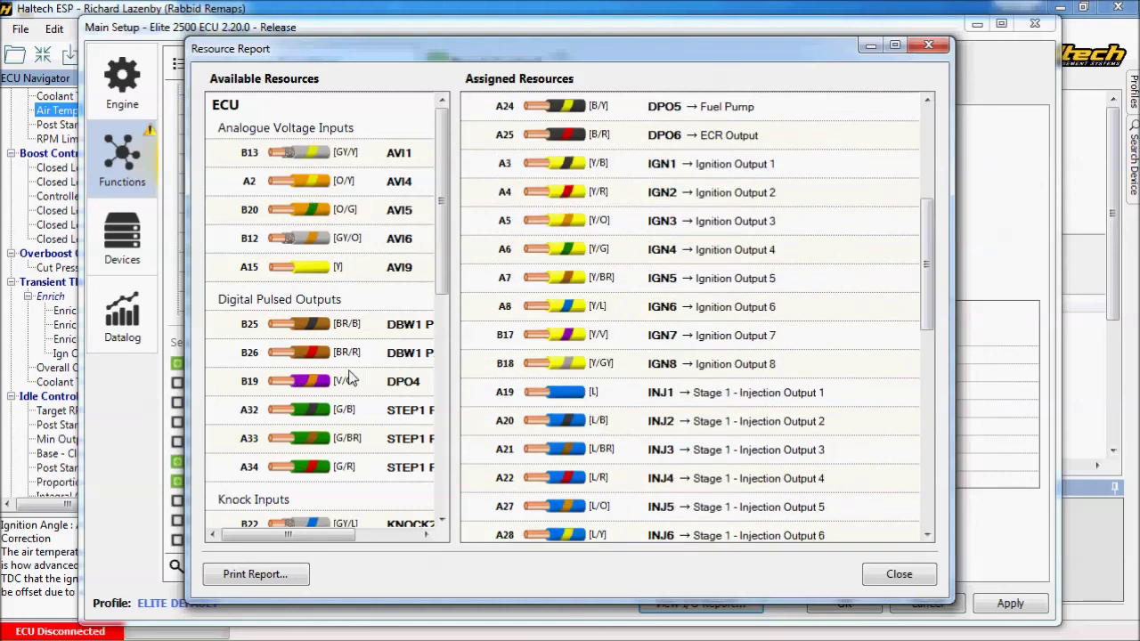
pyautogui.moveTo(442, 222); pyautogui.dragTo(448, 242)
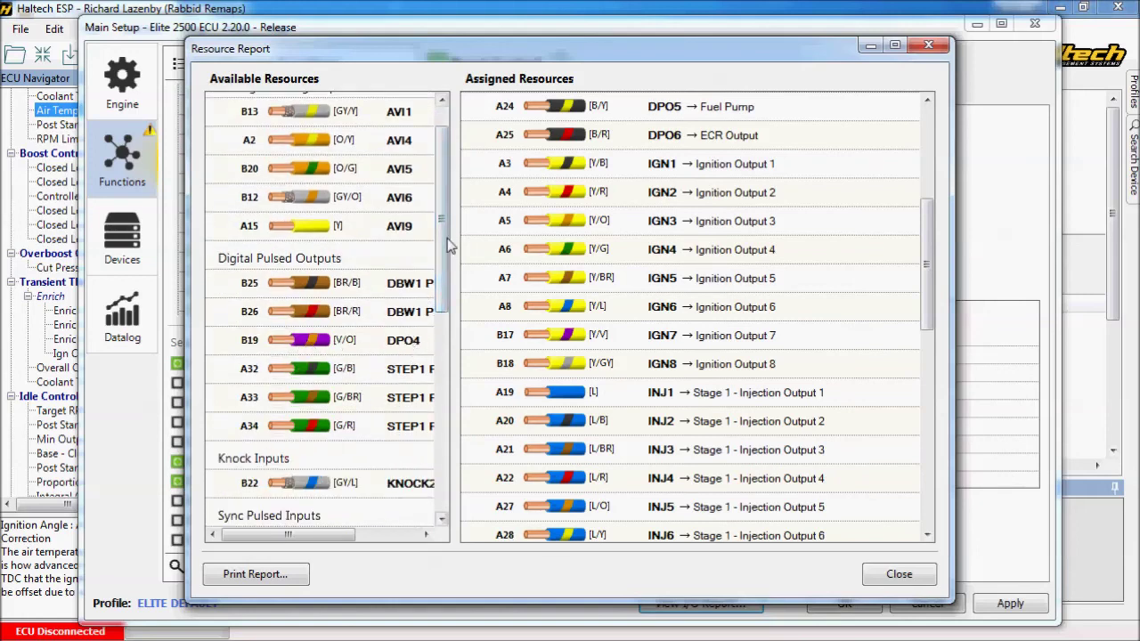
pyautogui.scroll(1, 356, 269)
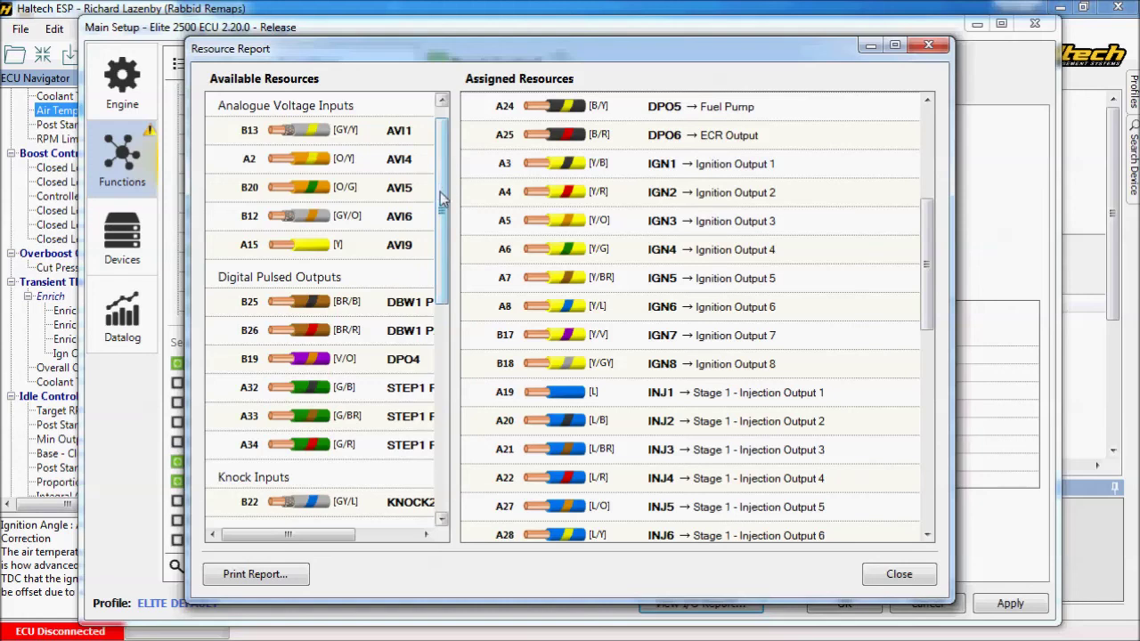
pyautogui.moveTo(443, 201); pyautogui.dragTo(439, 253)
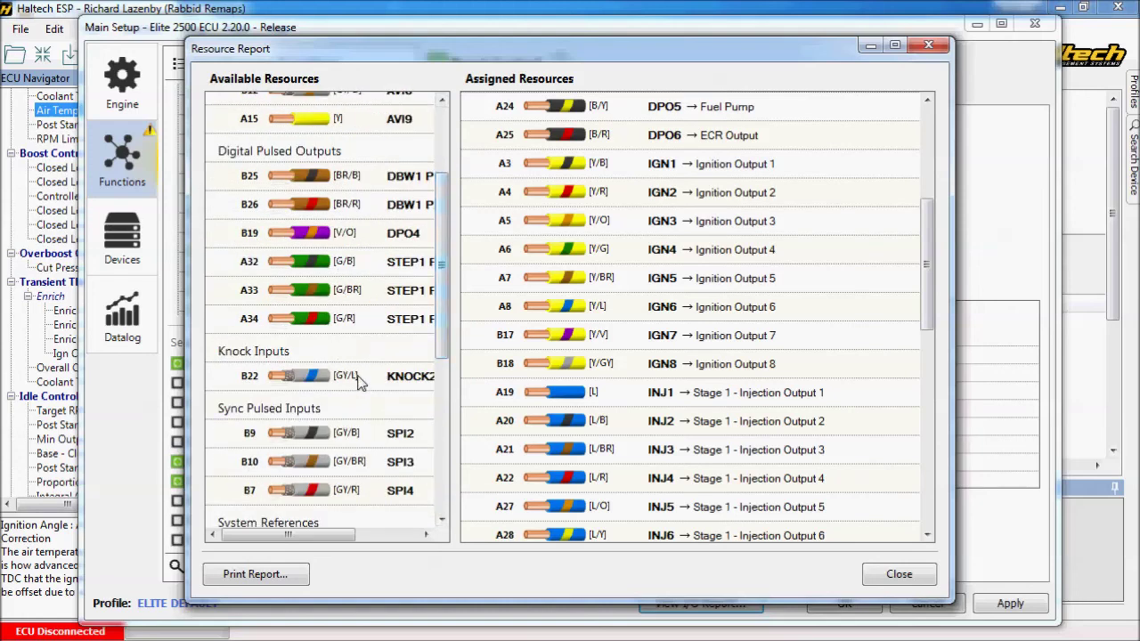
pyautogui.scroll(-2, 417, 418)
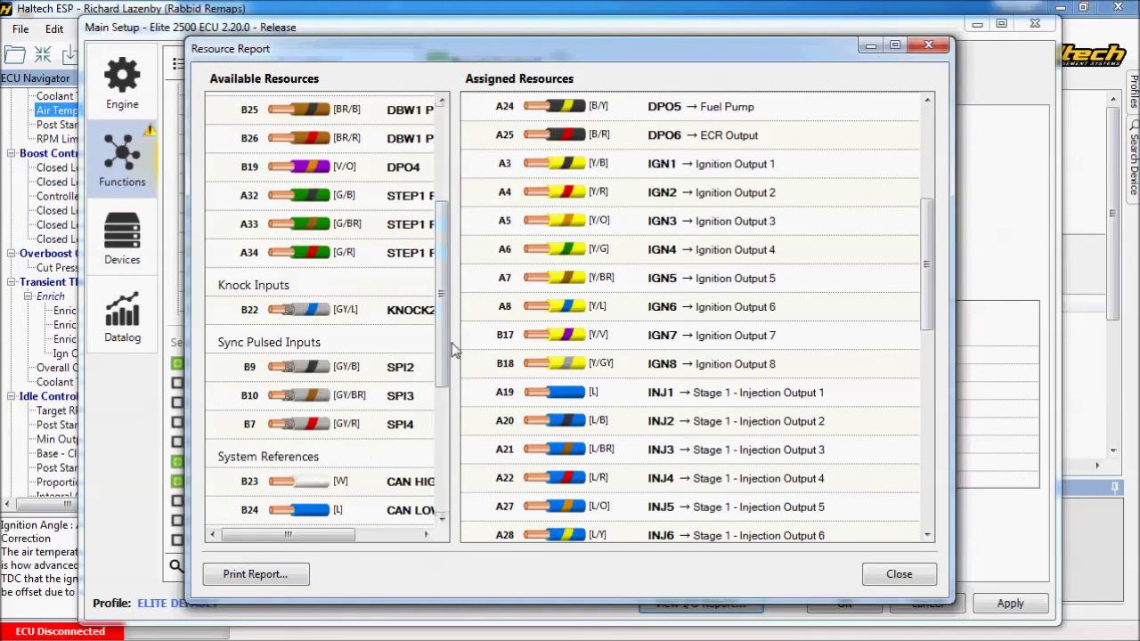
pyautogui.moveTo(454, 350); pyautogui.dragTo(461, 450)
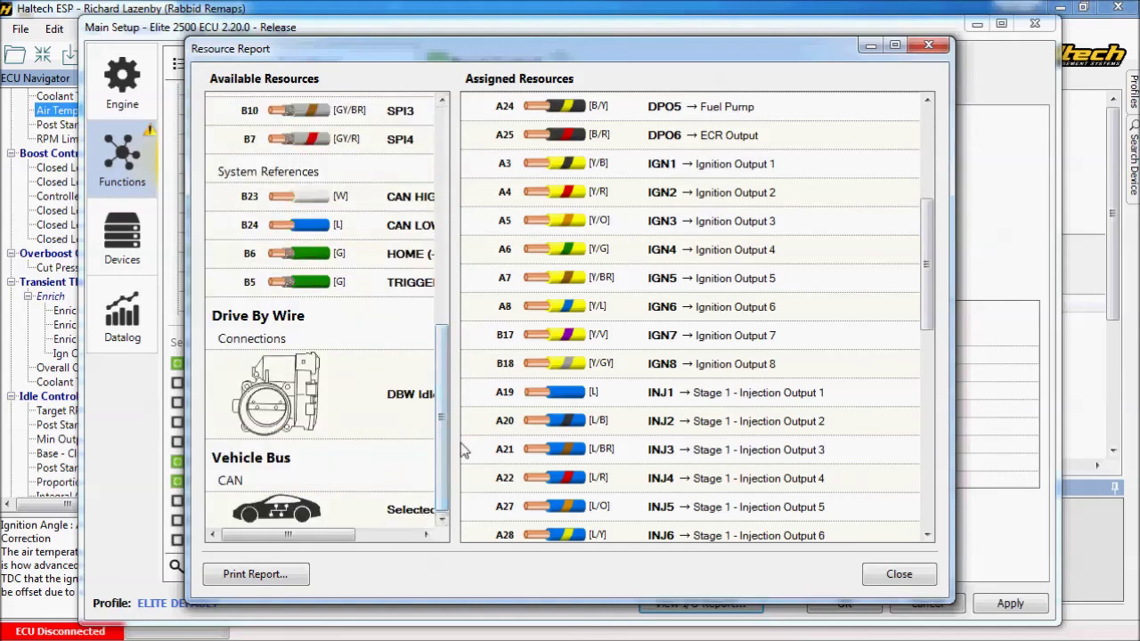
pyautogui.click(915, 577)
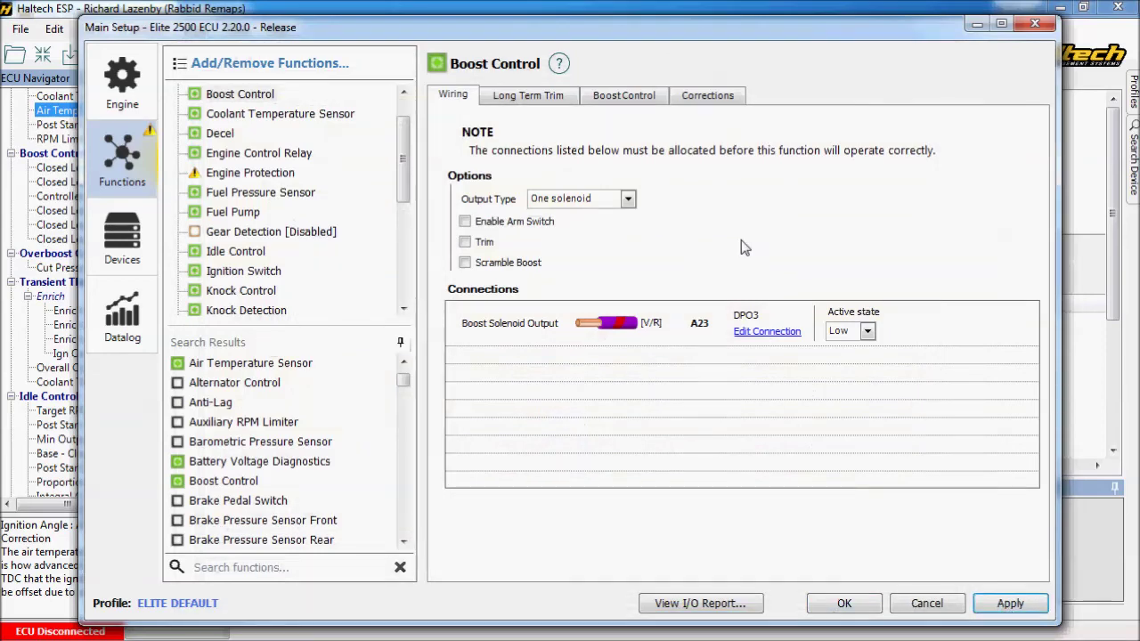
# - Apply the Main Setup changes, returning to the Air Temperature Ignition Correction table
pyautogui.click(844, 602)
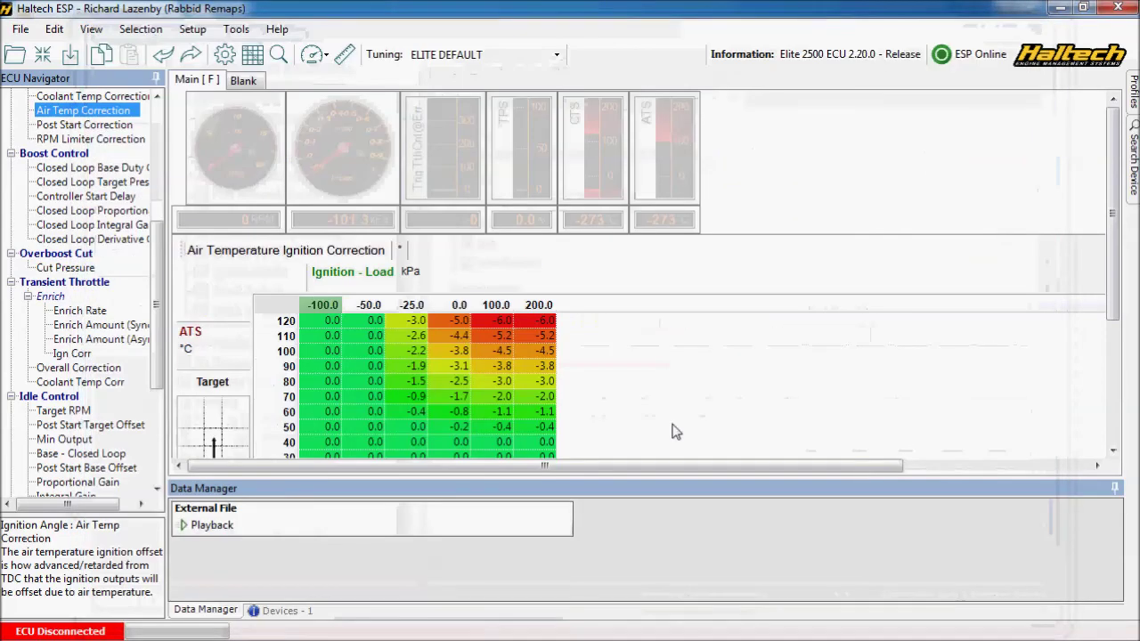